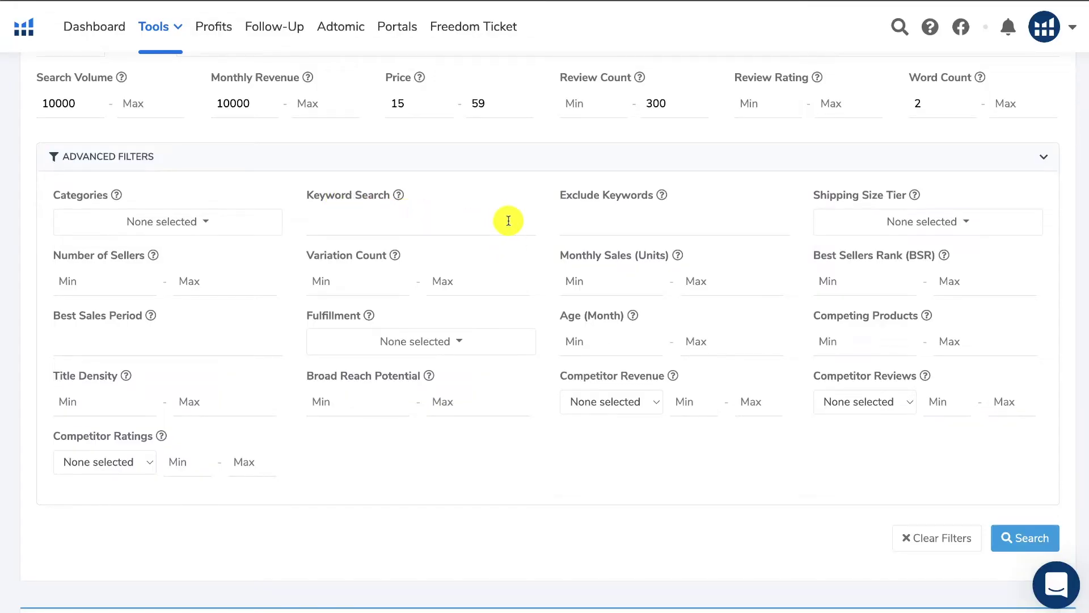
Open and close the category list, then view the Free, Starter, Platinum, Diamond and Elite plan comparison
{"action": "left_click", "coordinate": [208, 227]}
{"action": "left_click", "coordinate": [205, 226]}
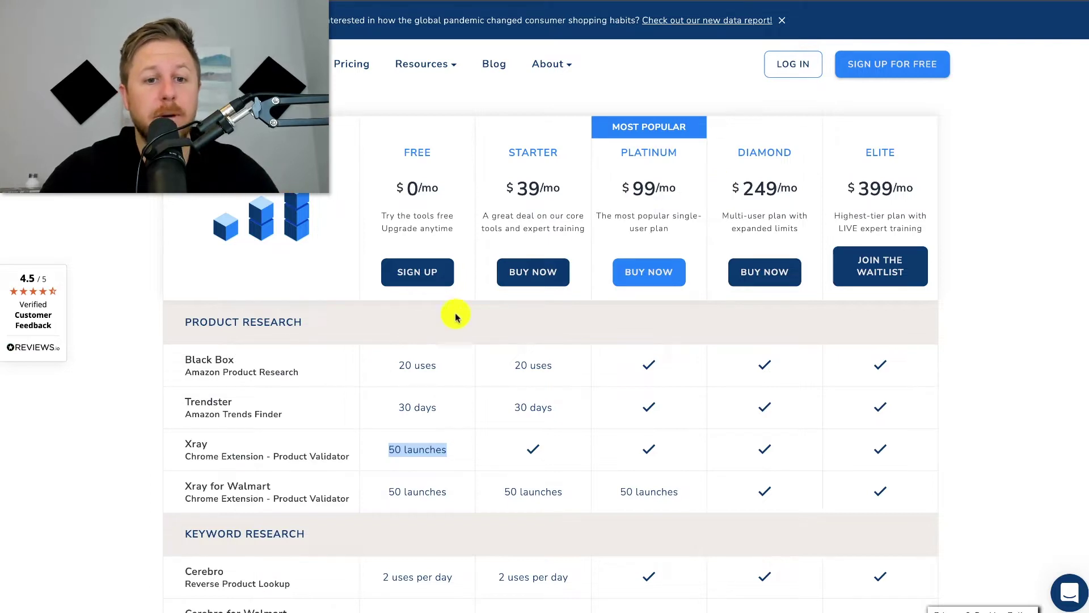
Highlight the Free plan's 20 Black Box uses and 30 days of Trendster, then return to the dashboard
{"action": "left_click_drag", "start_coordinate": [397, 364], "coordinate": [451, 366]}
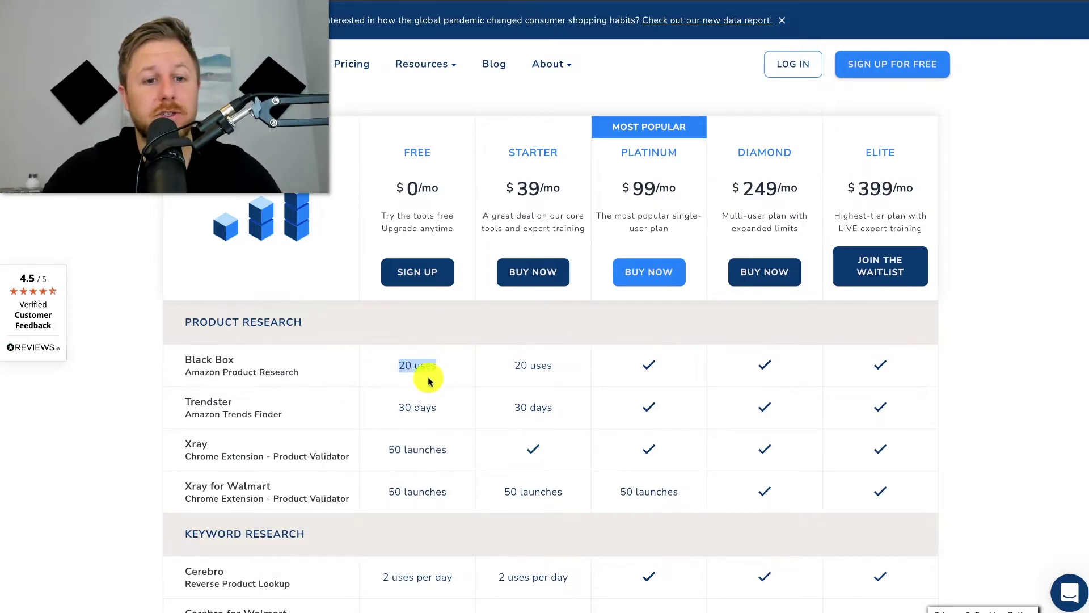
{"action": "left_click_drag", "start_coordinate": [396, 410], "coordinate": [447, 413]}
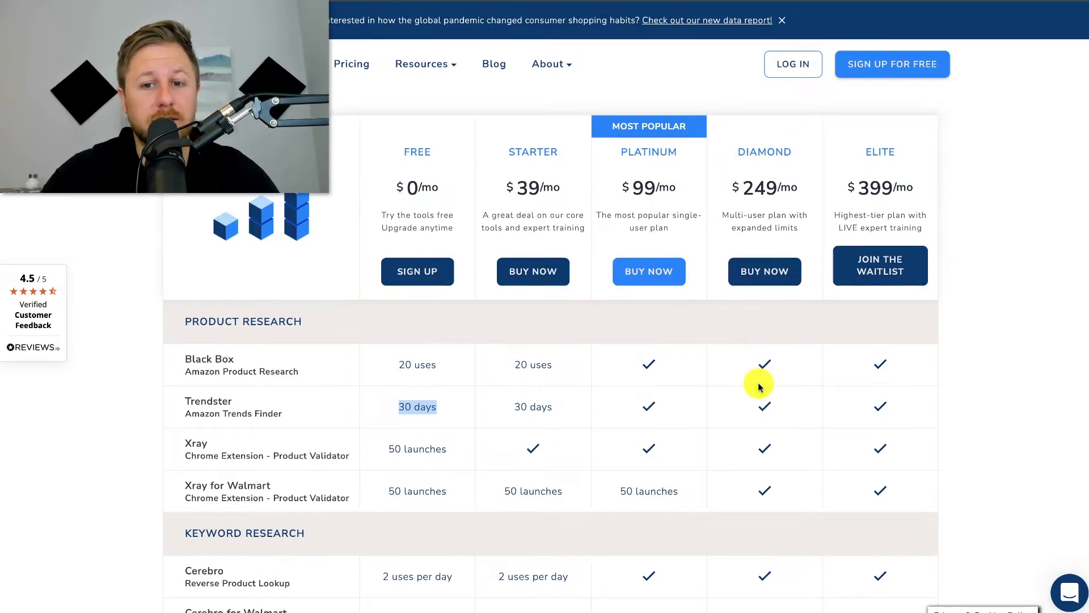
{"action": "scroll", "coordinate": [759, 384], "scroll_direction": "down", "scroll_amount": 1}
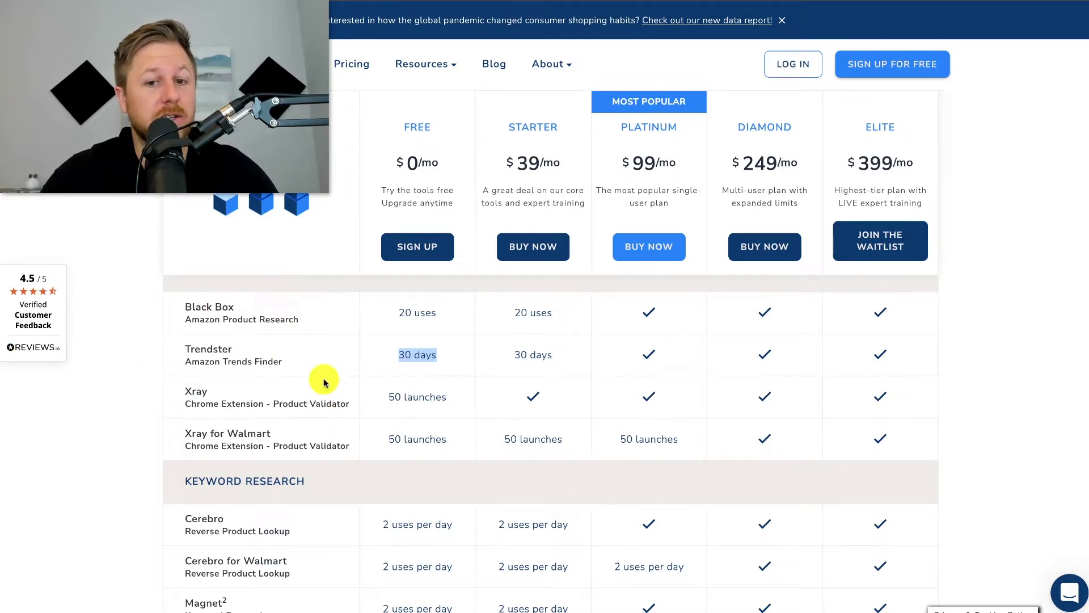
{"action": "scroll", "coordinate": [720, 465], "scroll_direction": "down", "scroll_amount": 3}
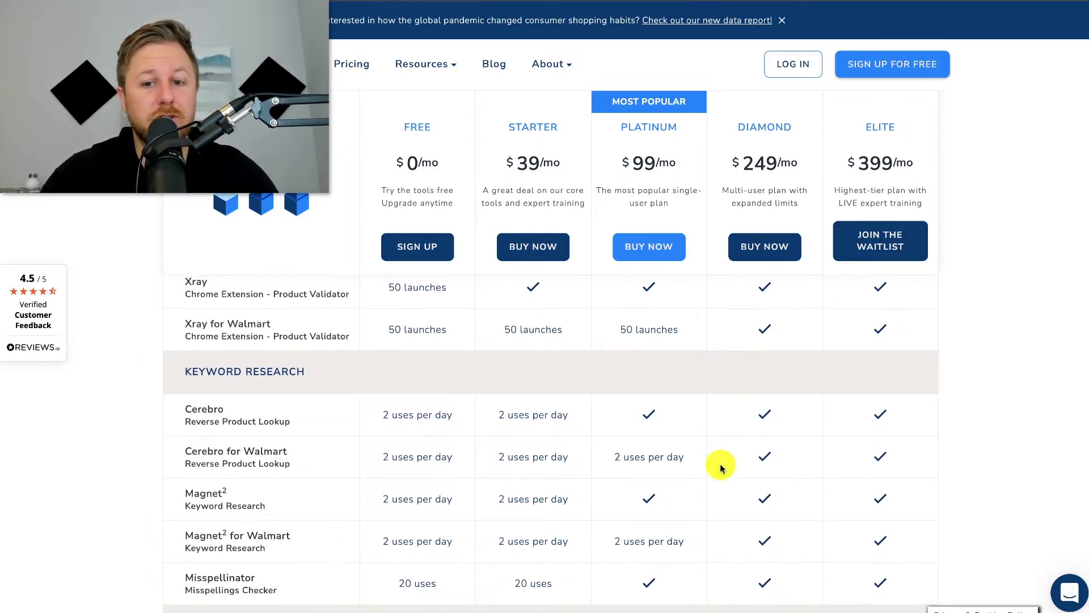
{"action": "scroll", "coordinate": [720, 467], "scroll_direction": "down", "scroll_amount": 2}
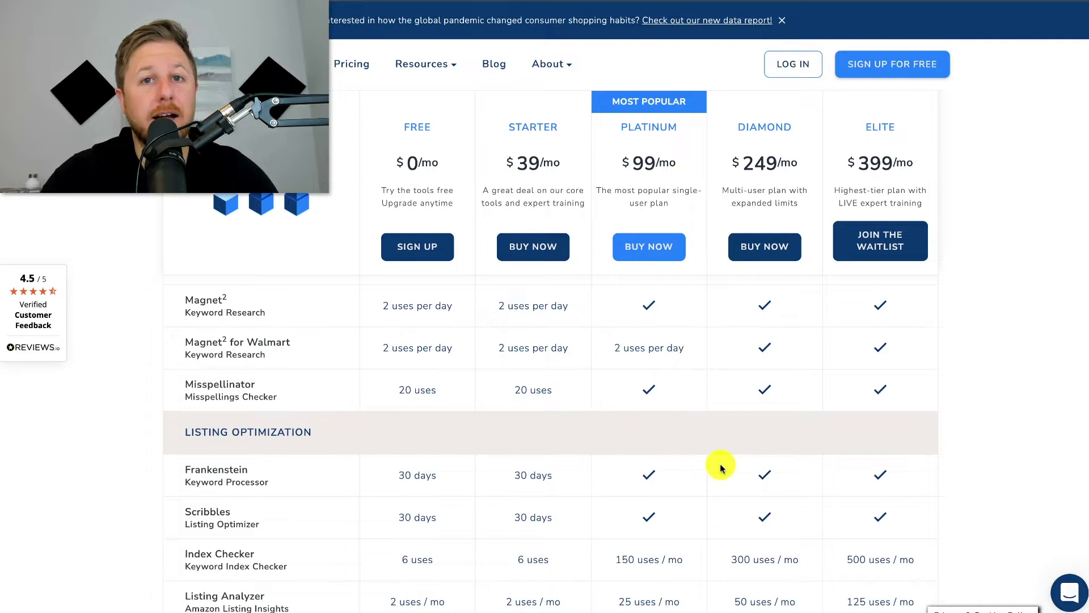
{"action": "scroll", "coordinate": [720, 466], "scroll_direction": "down", "scroll_amount": 10}
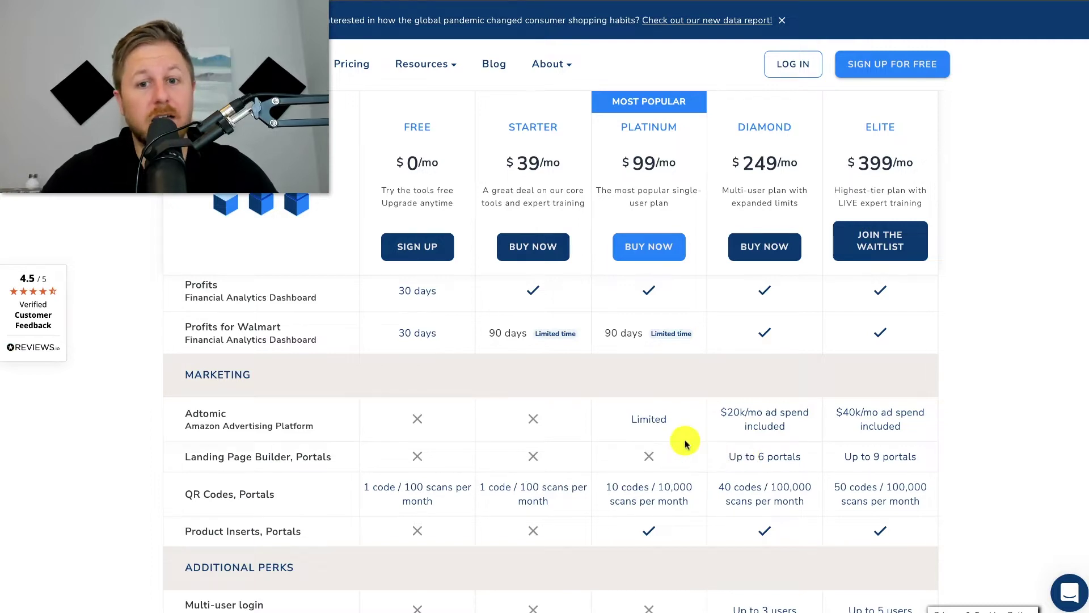
{"action": "left_click", "coordinate": [659, 254]}
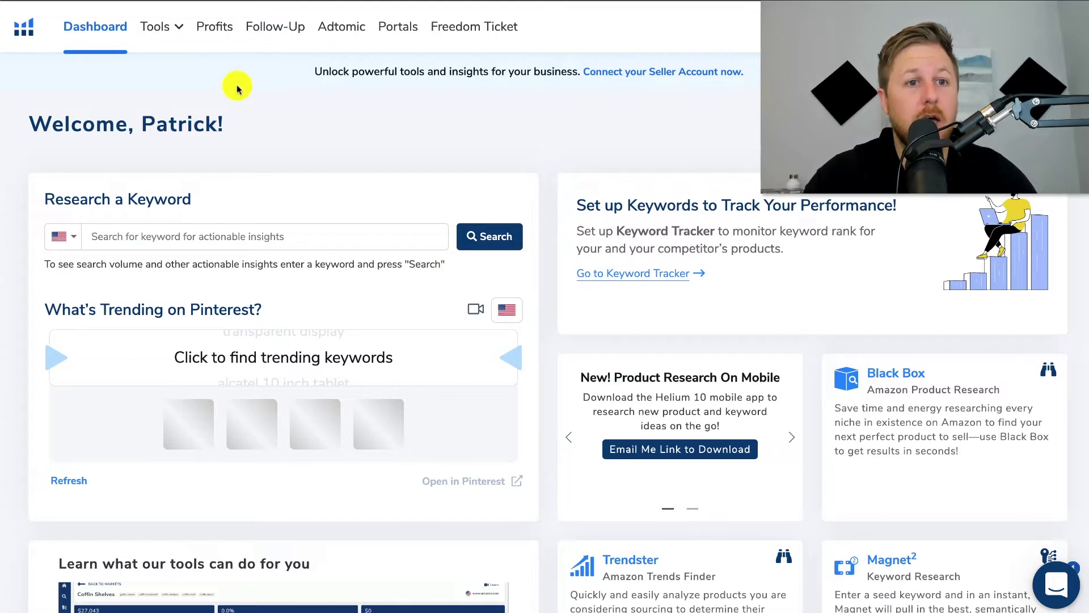
Launch Black Box from the Tools menu's Product Research section
{"action": "left_click", "coordinate": [176, 32]}
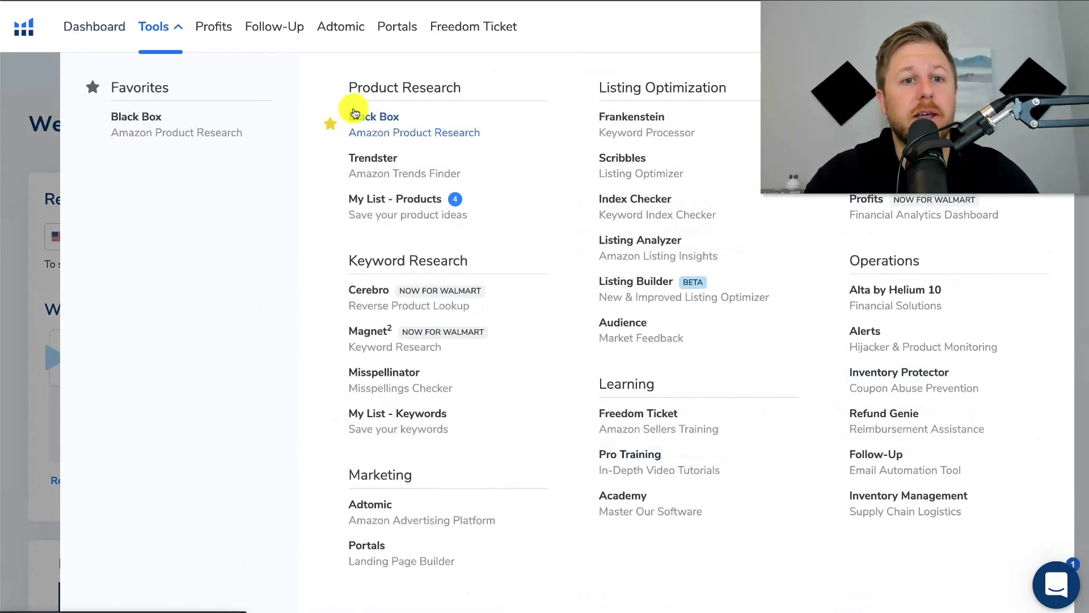
{"action": "left_click", "coordinate": [426, 121]}
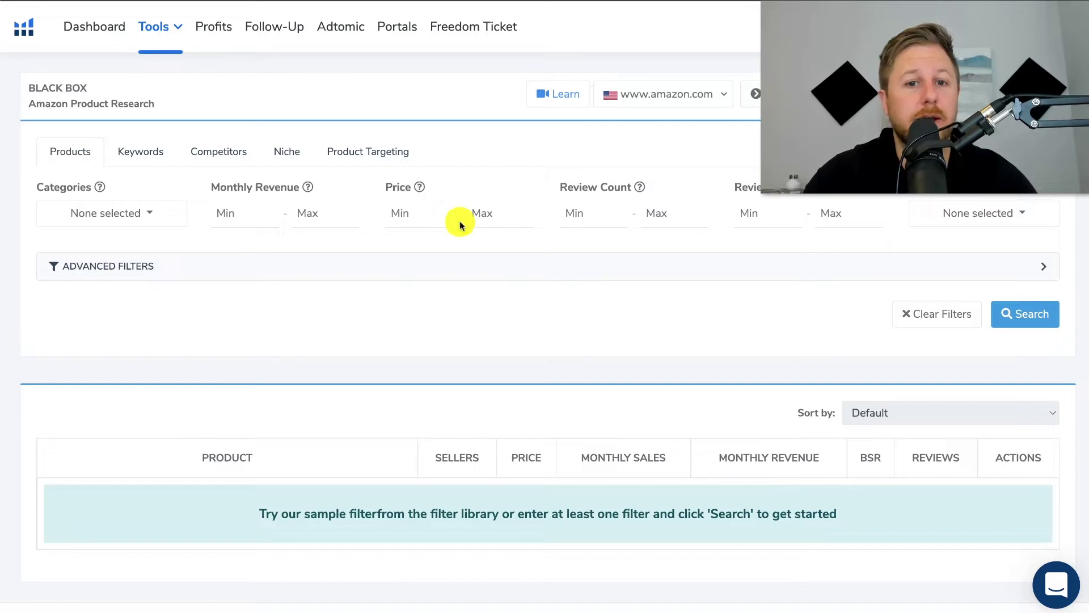
Tick Home & Kitchen, Kitchen & Dining and Patio, Lawn & Garden in the Categories filter
{"action": "left_click", "coordinate": [148, 215]}
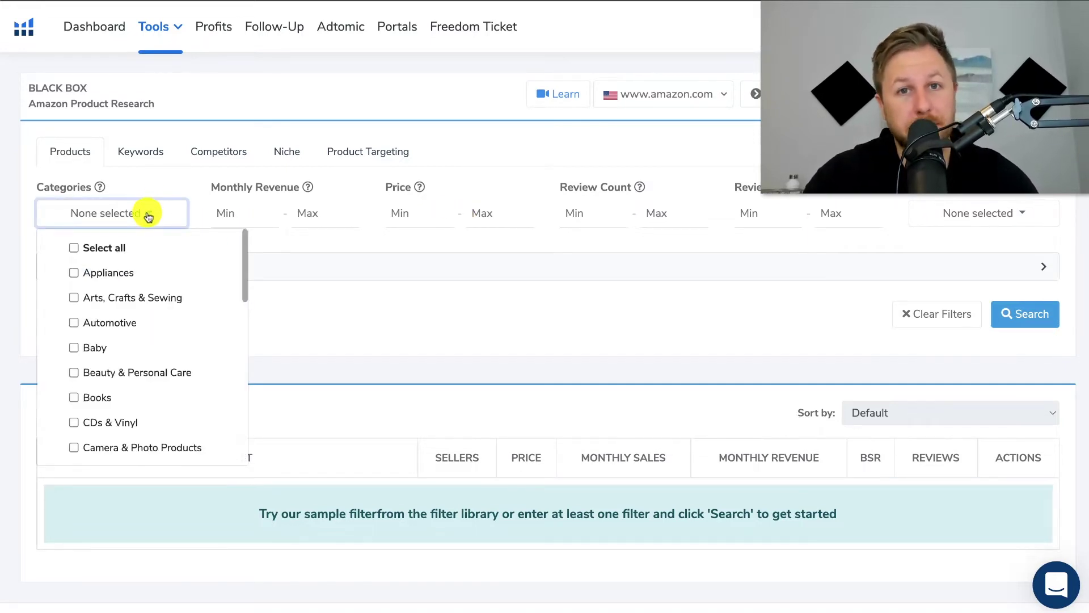
{"action": "scroll", "coordinate": [127, 329], "scroll_direction": "down", "scroll_amount": 2}
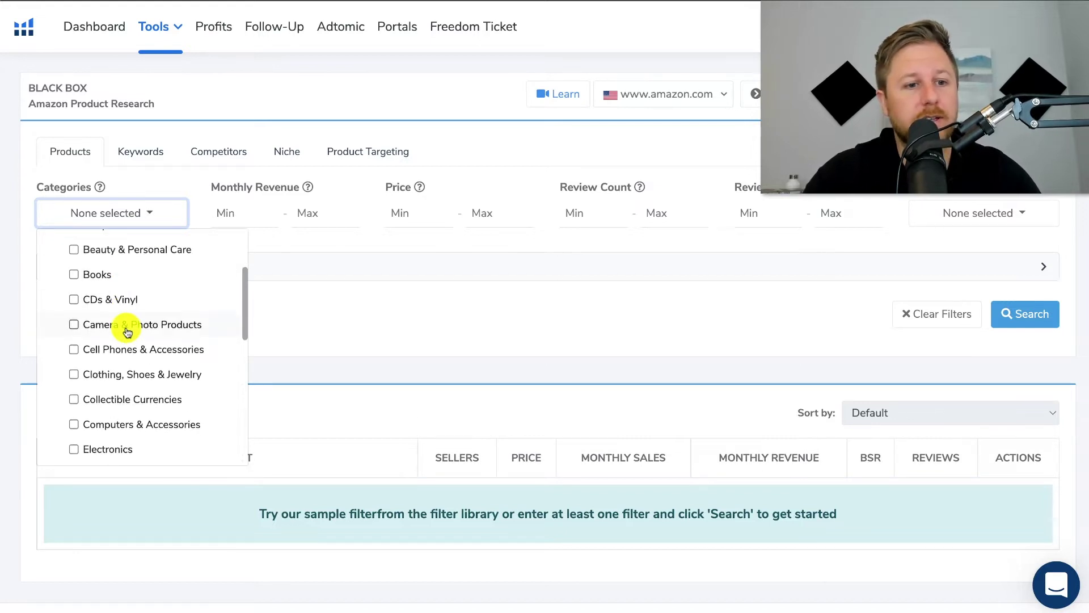
{"action": "scroll", "coordinate": [127, 332], "scroll_direction": "down", "scroll_amount": 4}
{"action": "left_click", "coordinate": [113, 346]}
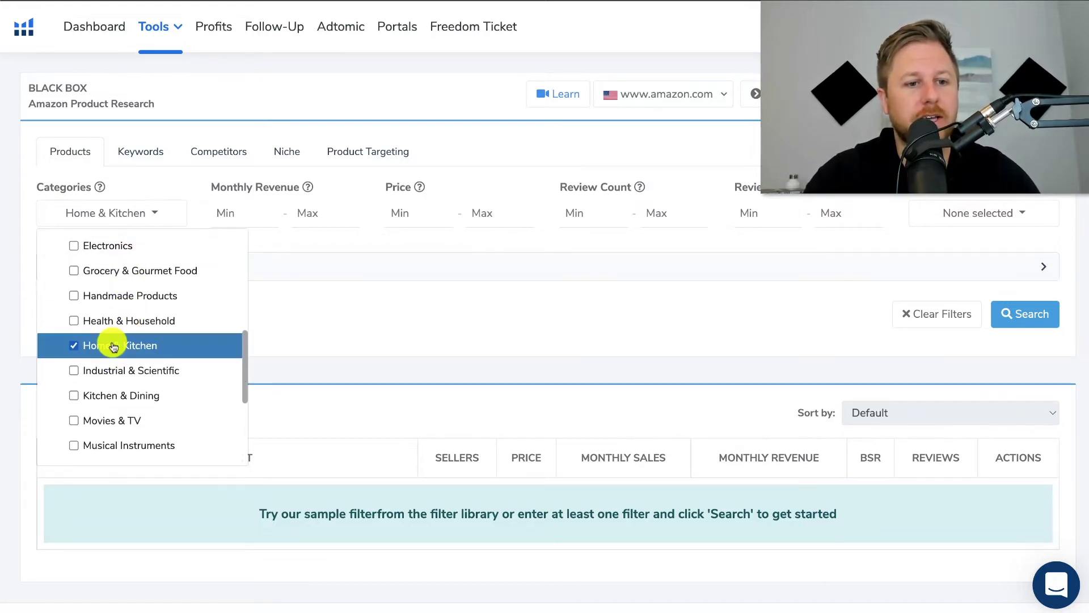
{"action": "scroll", "coordinate": [114, 343], "scroll_direction": "down", "scroll_amount": 3}
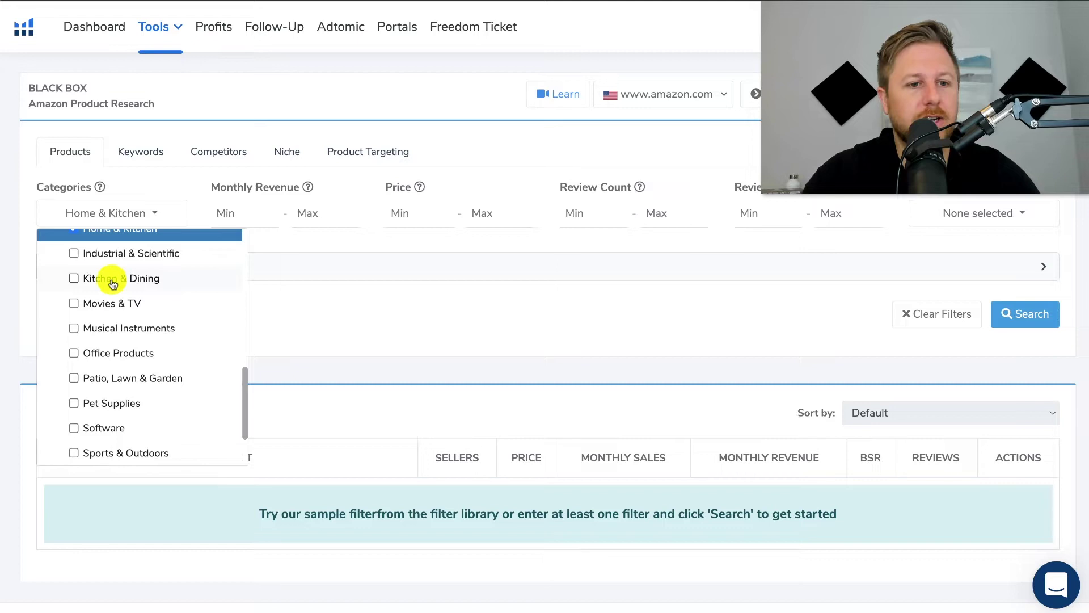
{"action": "left_click", "coordinate": [112, 284]}
{"action": "scroll", "coordinate": [119, 380], "scroll_direction": "down", "scroll_amount": 1}
{"action": "left_click", "coordinate": [123, 356]}
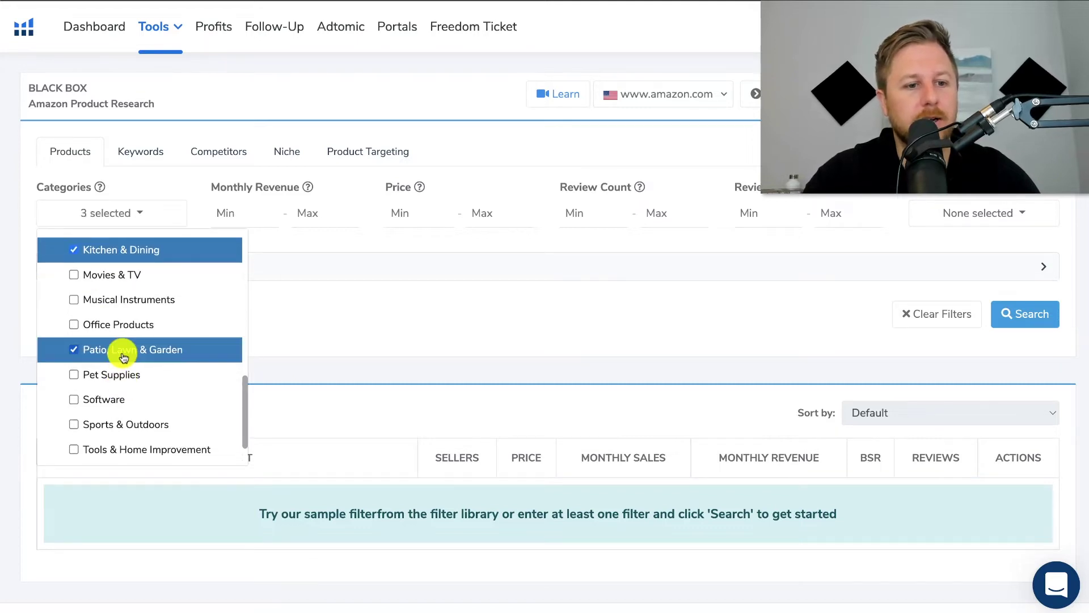
{"action": "scroll", "coordinate": [123, 356], "scroll_direction": "down", "scroll_amount": 2}
{"action": "scroll", "coordinate": [122, 356], "scroll_direction": "up", "scroll_amount": 8}
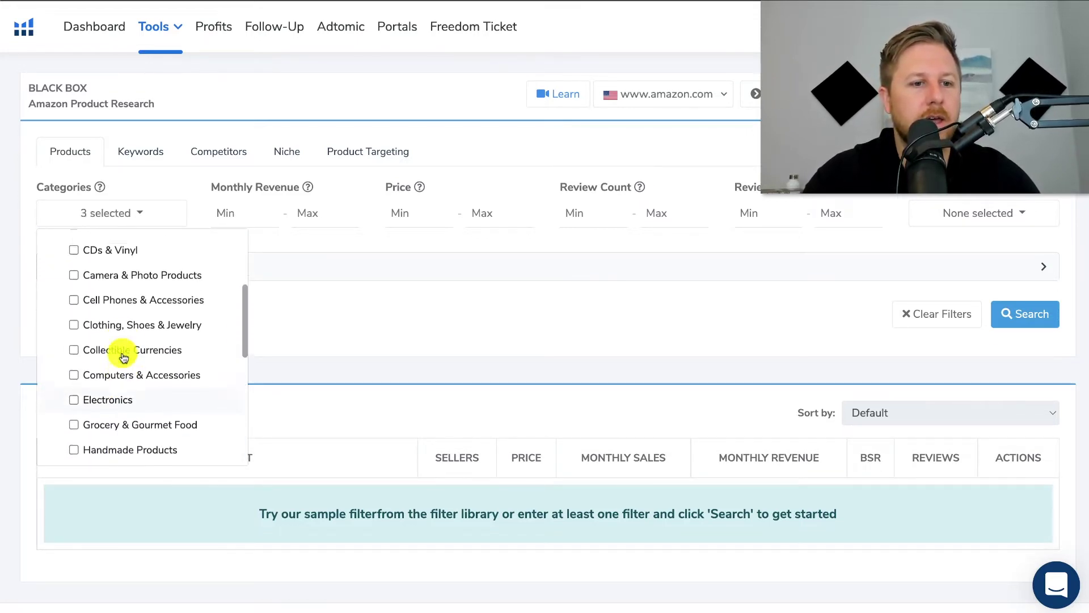
{"action": "scroll", "coordinate": [122, 355], "scroll_direction": "up", "scroll_amount": 3}
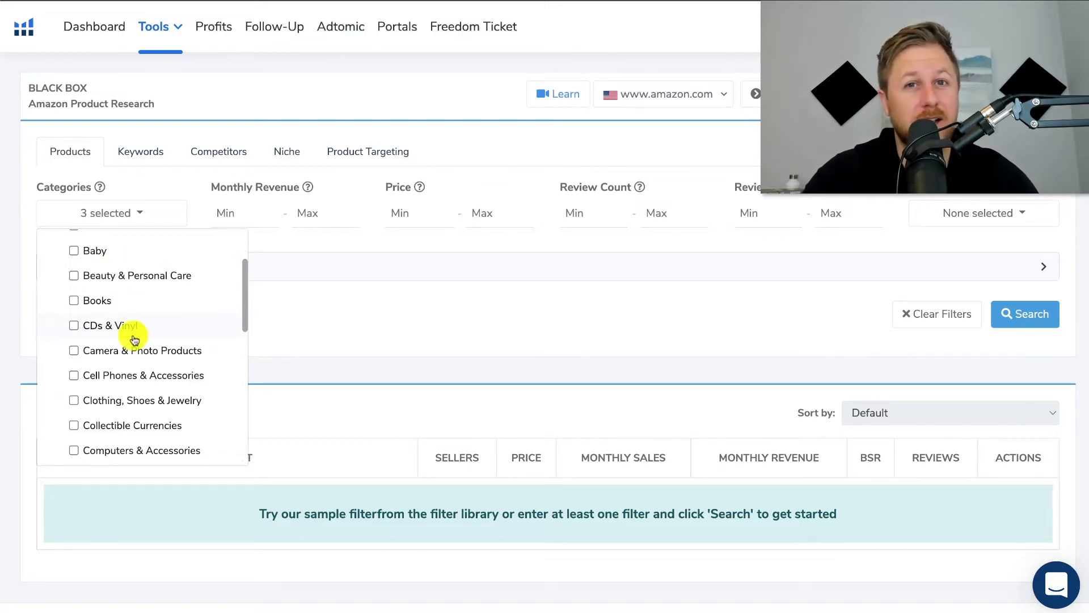
{"action": "scroll", "coordinate": [153, 363], "scroll_direction": "down", "scroll_amount": 5}
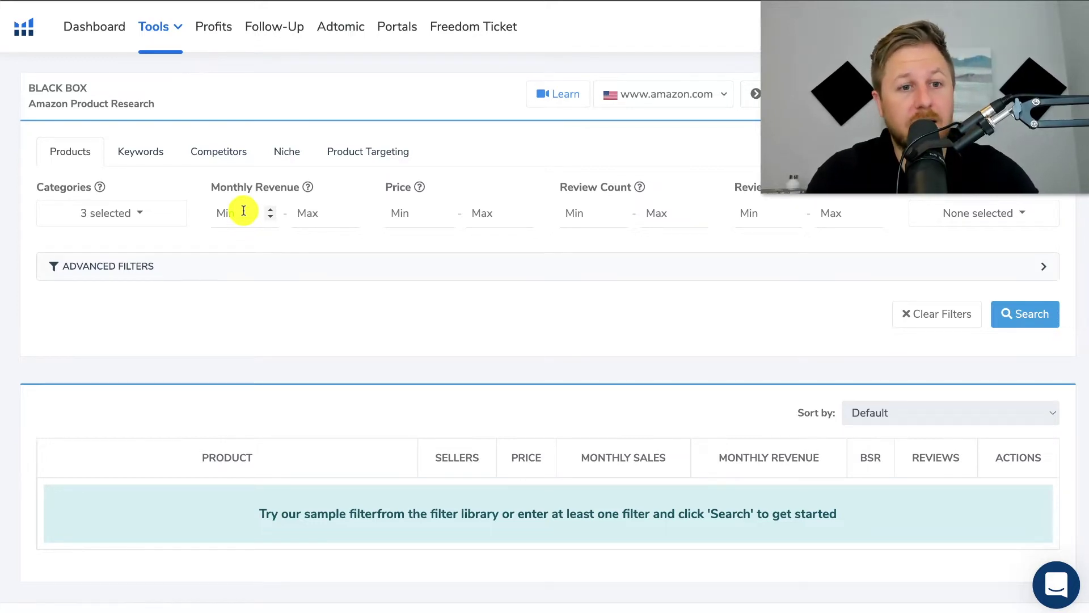
Set Monthly Revenue Min to 6000 and the Price range to 15–60
{"action": "type", "text": "6000"}
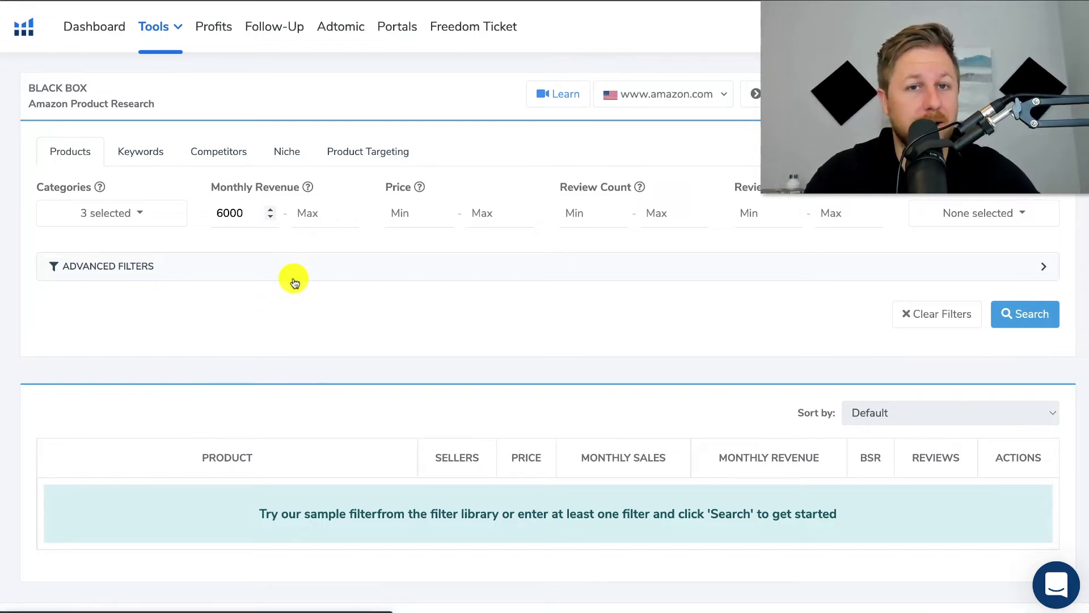
{"action": "left_click", "coordinate": [414, 218]}
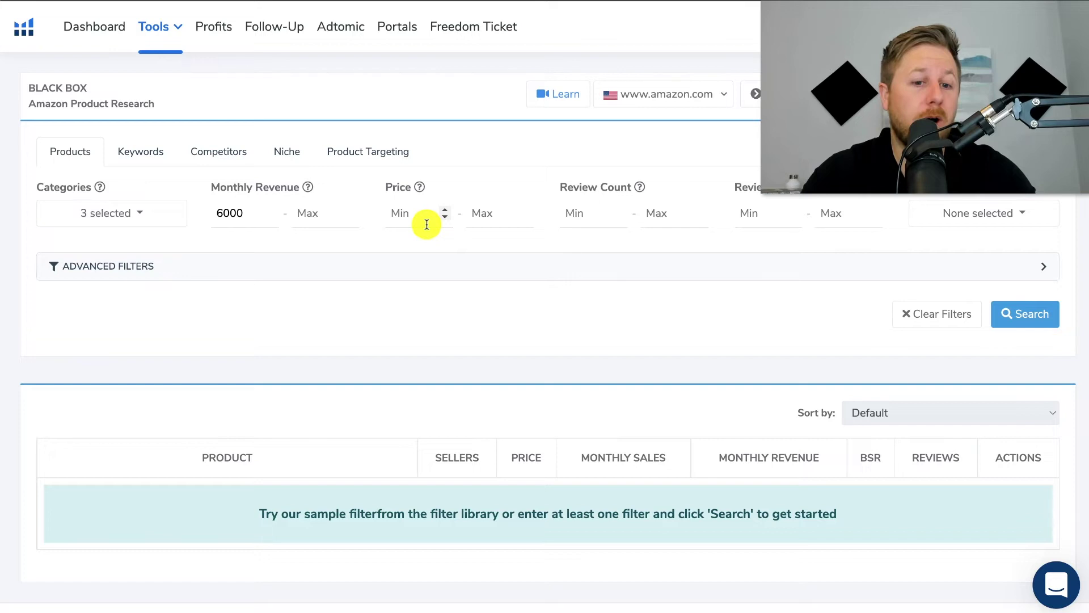
{"action": "type", "text": "15"}
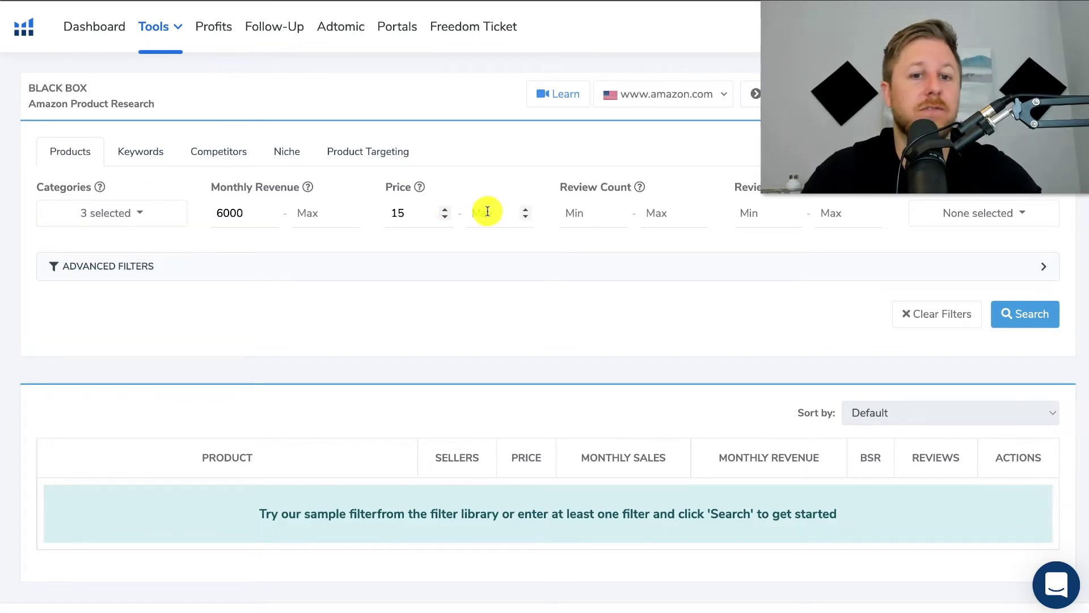
{"action": "left_click", "coordinate": [489, 210]}
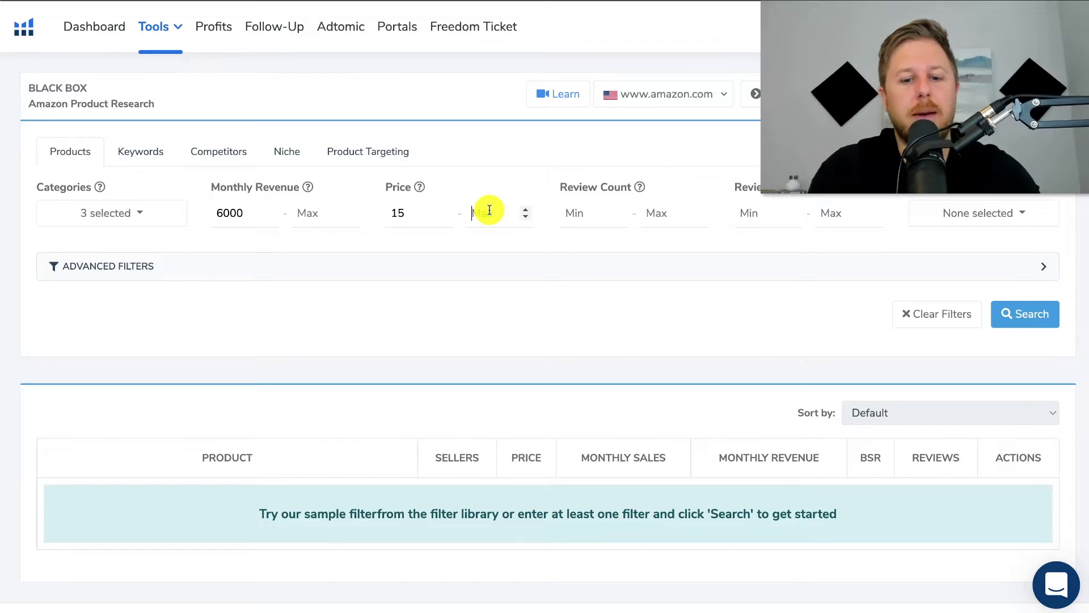
{"action": "type", "text": "60"}
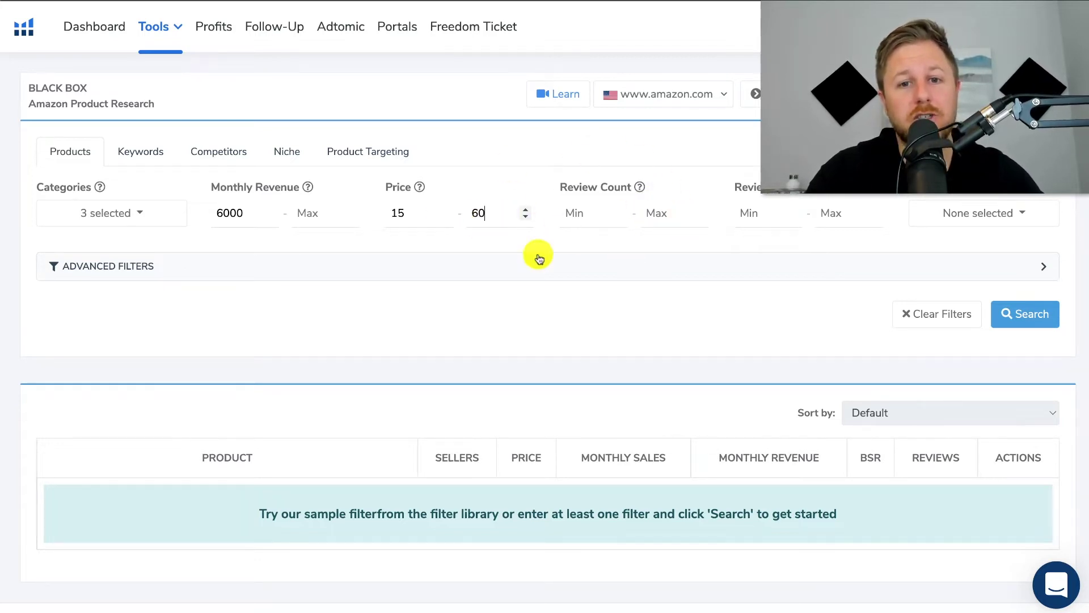
{"action": "left_click", "coordinate": [660, 214]}
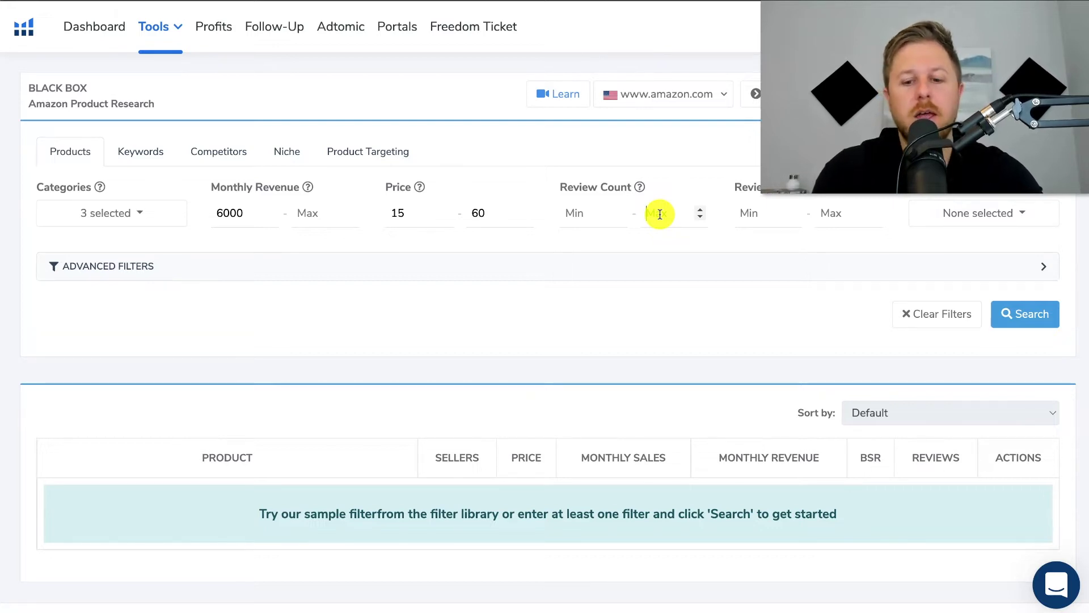
Cap Review Count at 300 and Review Rating at 3
{"action": "type", "text": "300"}
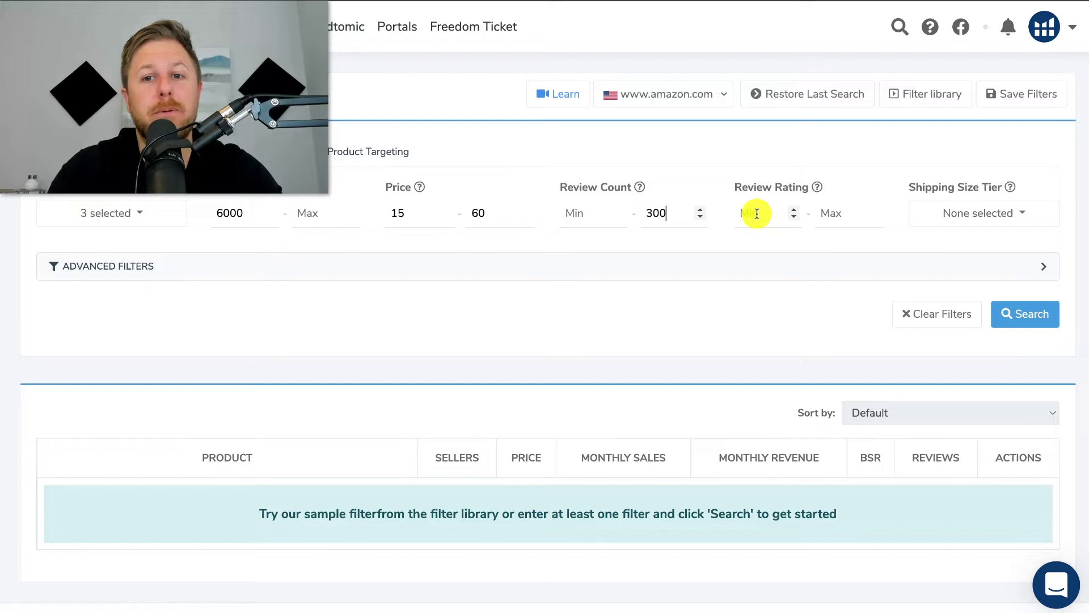
{"action": "left_click", "coordinate": [833, 211]}
{"action": "type", "text": "3"}
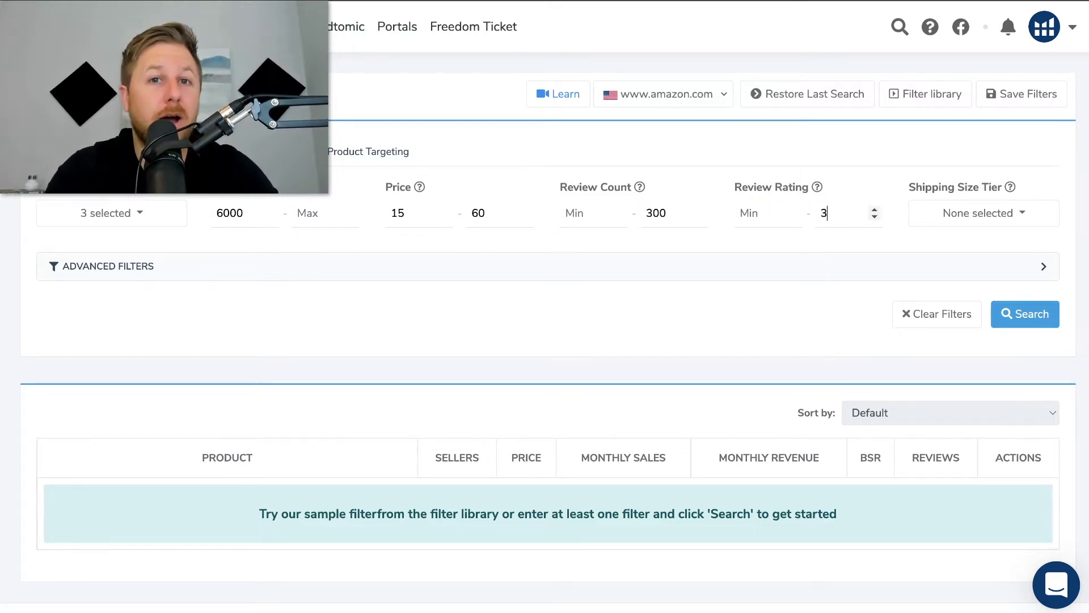
{"action": "left_click", "coordinate": [833, 211]}
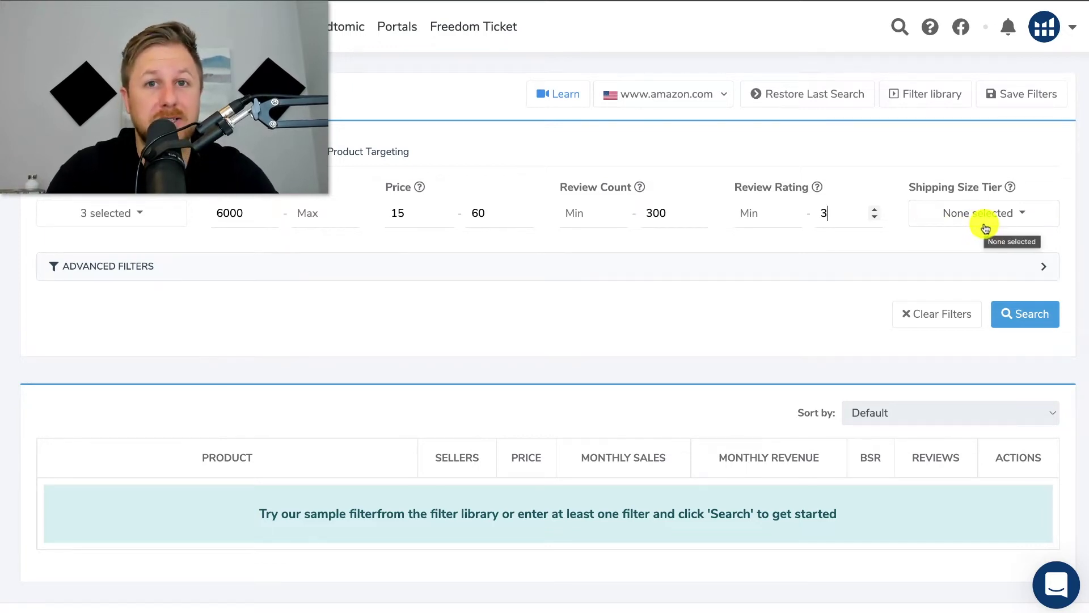
Leave Shipping Size Tier unselected and run the product search
{"action": "left_click", "coordinate": [1016, 218]}
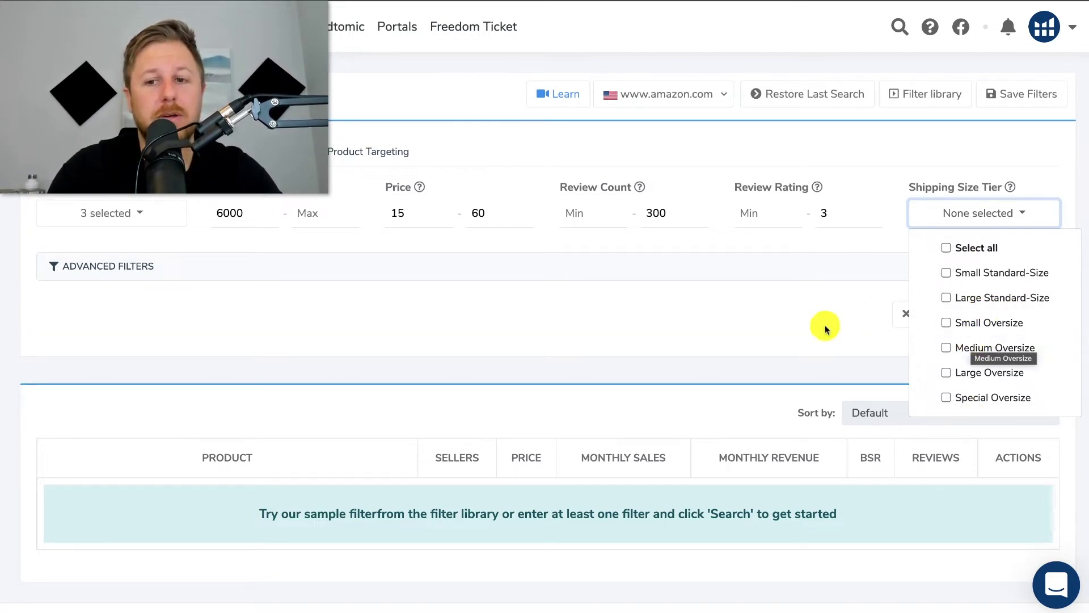
{"action": "left_click", "coordinate": [819, 308]}
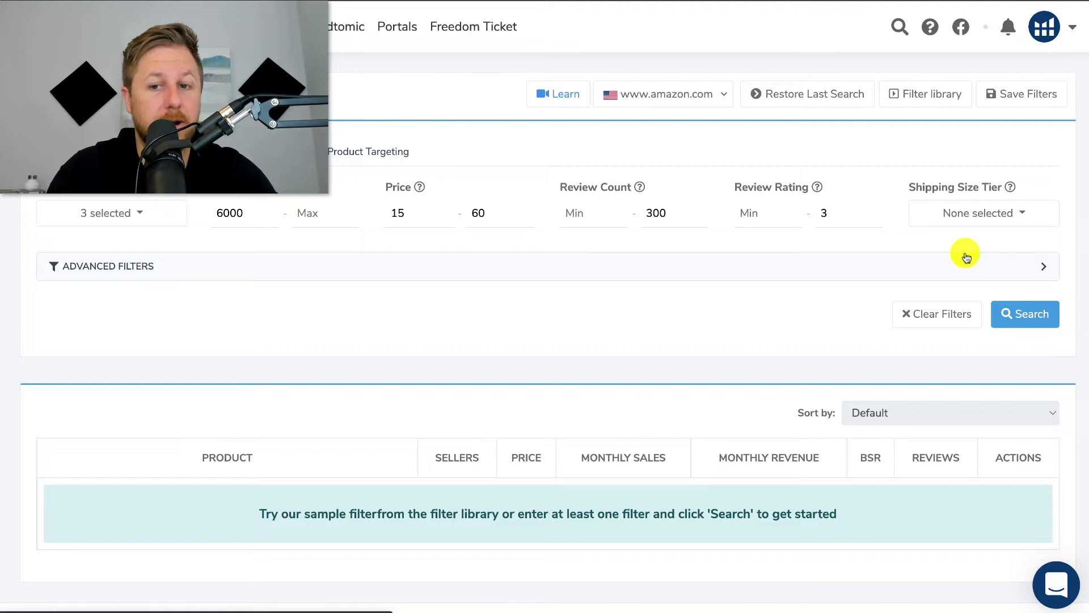
{"action": "left_click", "coordinate": [1030, 315]}
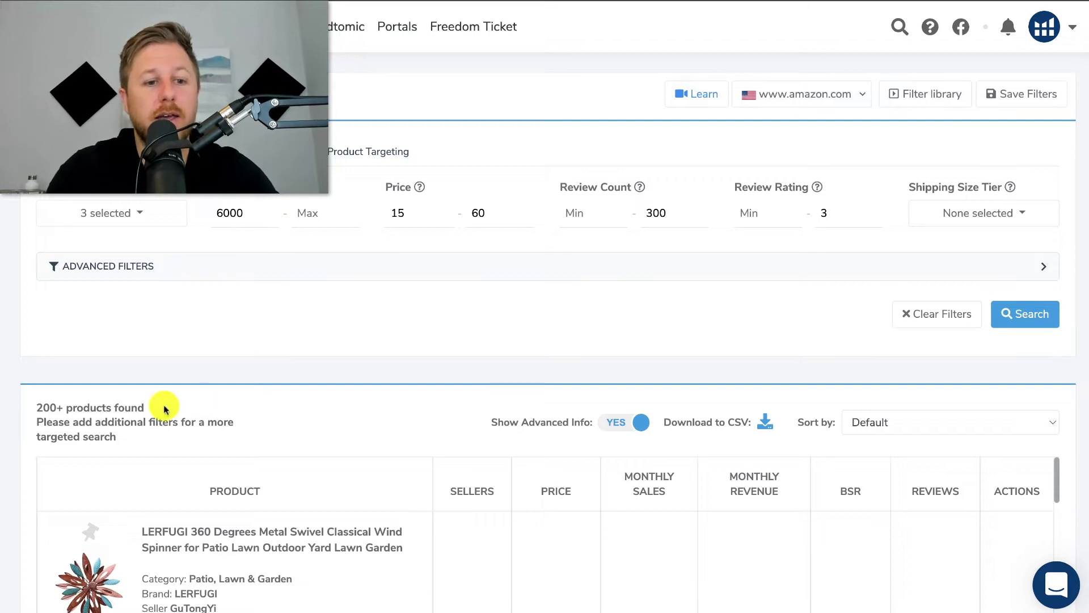
Highlight the 200+ products found count, scroll the results, and clear the Review Rating Max of 3
{"action": "left_click_drag", "start_coordinate": [29, 408], "coordinate": [174, 412]}
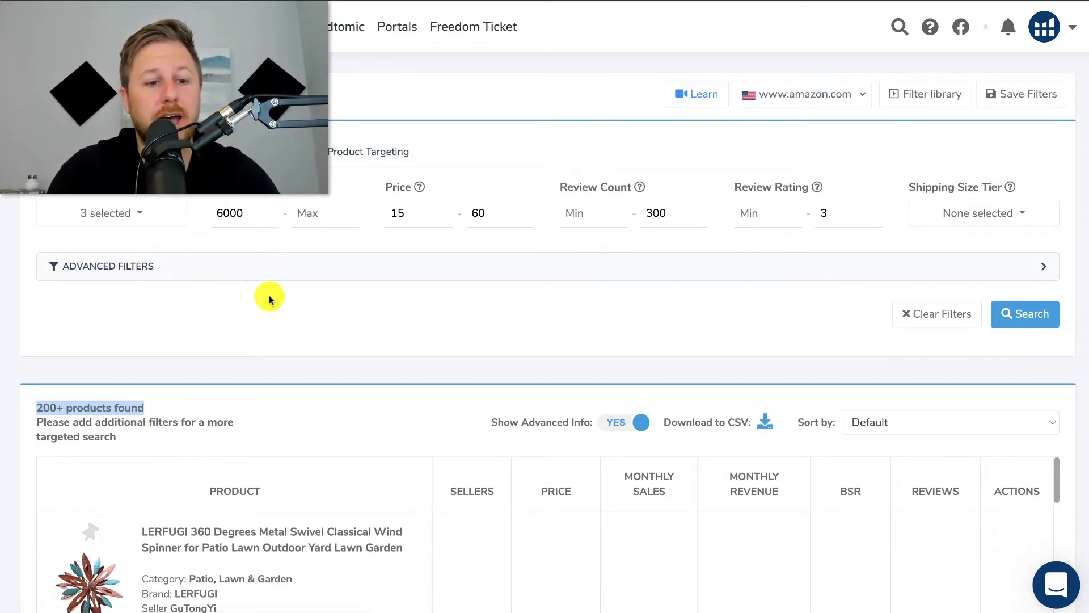
{"action": "scroll", "coordinate": [281, 355], "scroll_direction": "down", "scroll_amount": 8}
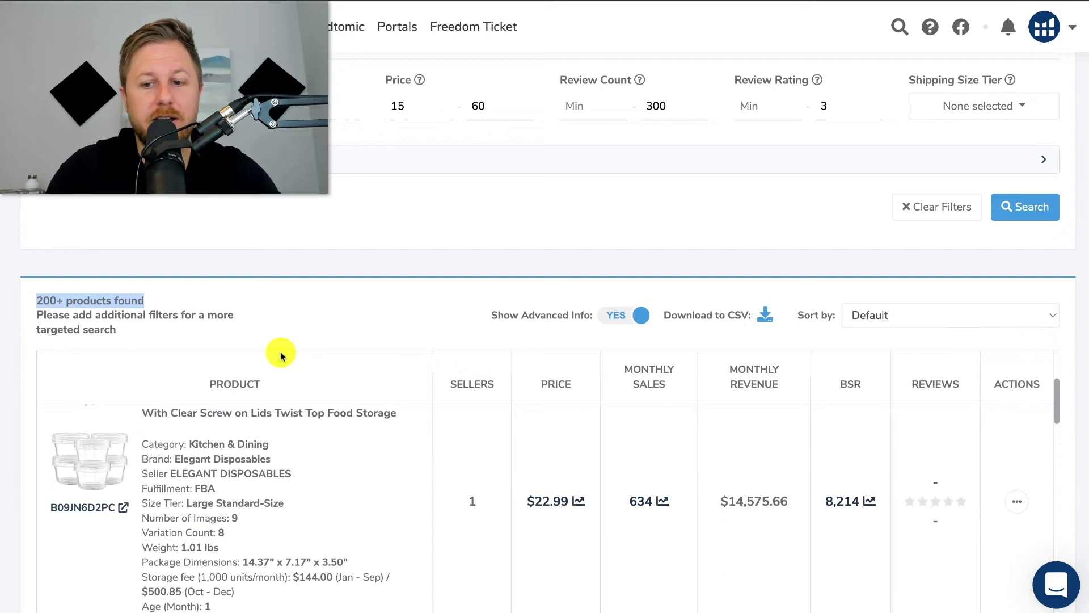
{"action": "scroll", "coordinate": [831, 528], "scroll_direction": "down", "scroll_amount": 6}
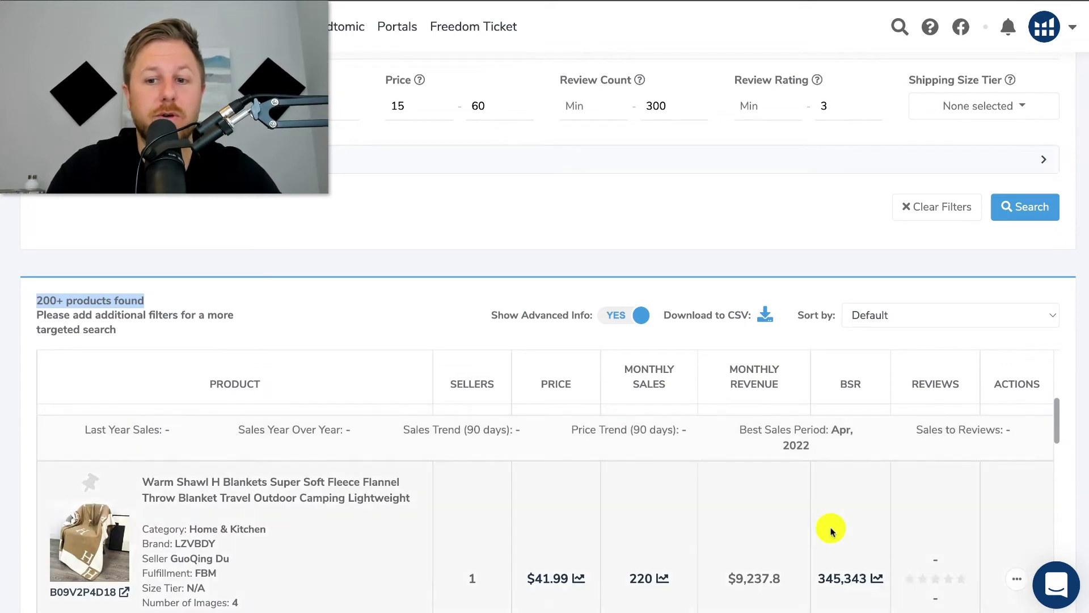
{"action": "scroll", "coordinate": [831, 530], "scroll_direction": "up", "scroll_amount": 5}
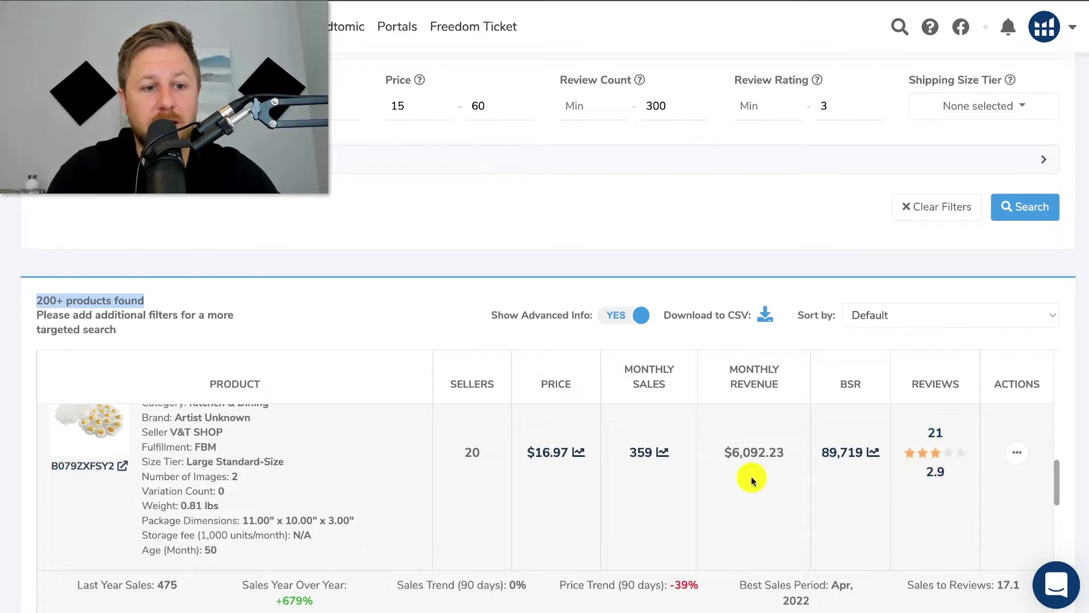
{"action": "scroll", "coordinate": [745, 481], "scroll_direction": "up", "scroll_amount": 1}
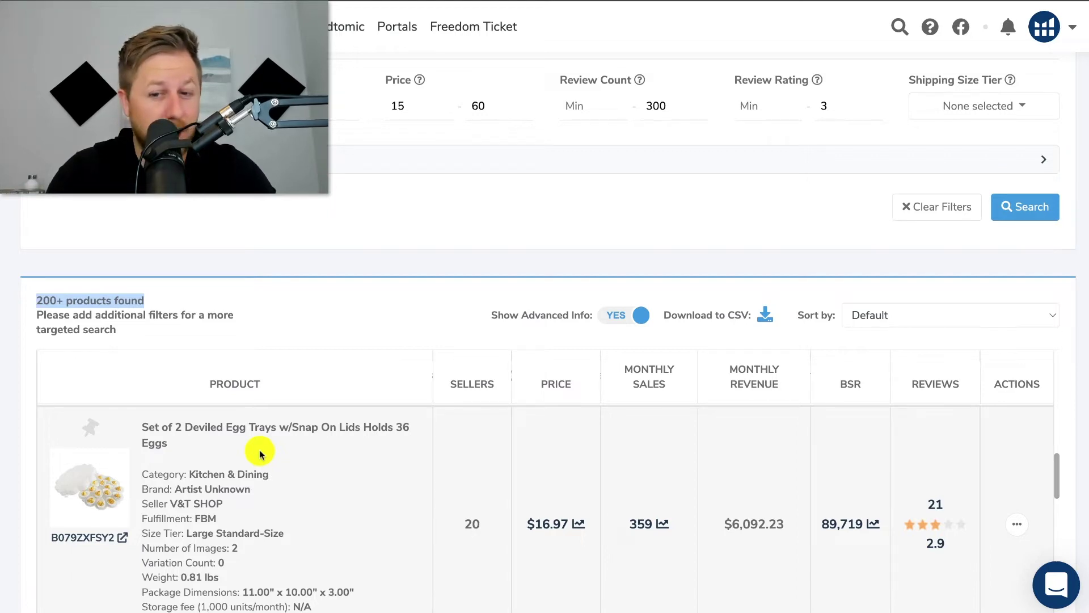
{"action": "left_click", "coordinate": [834, 104]}
{"action": "key", "text": "BackSpace"}
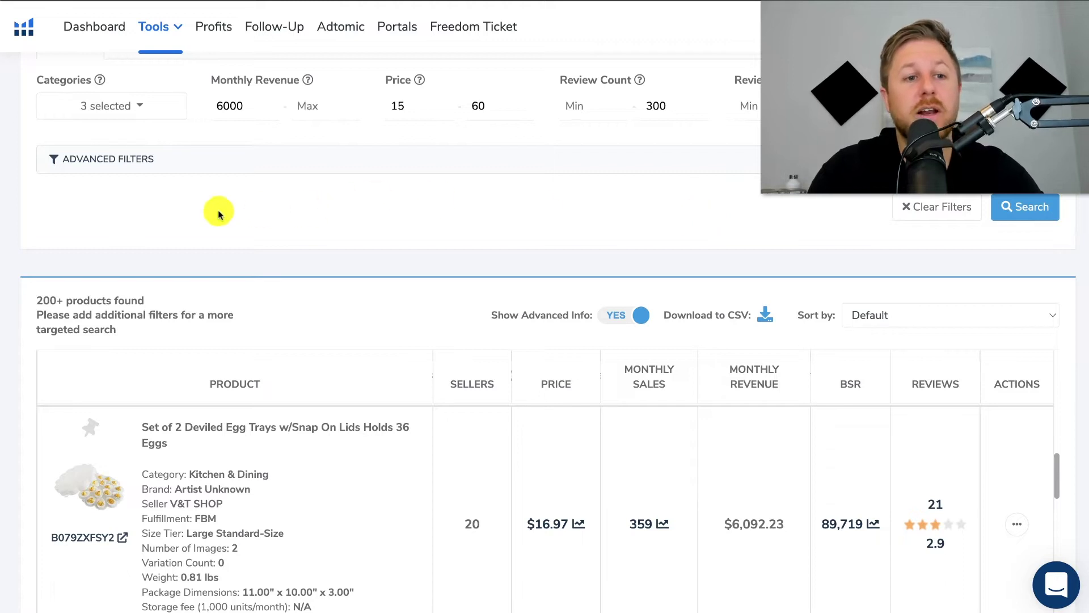
Expand Advanced Filters and view the help tooltips for the filter fields
{"action": "left_click", "coordinate": [122, 161]}
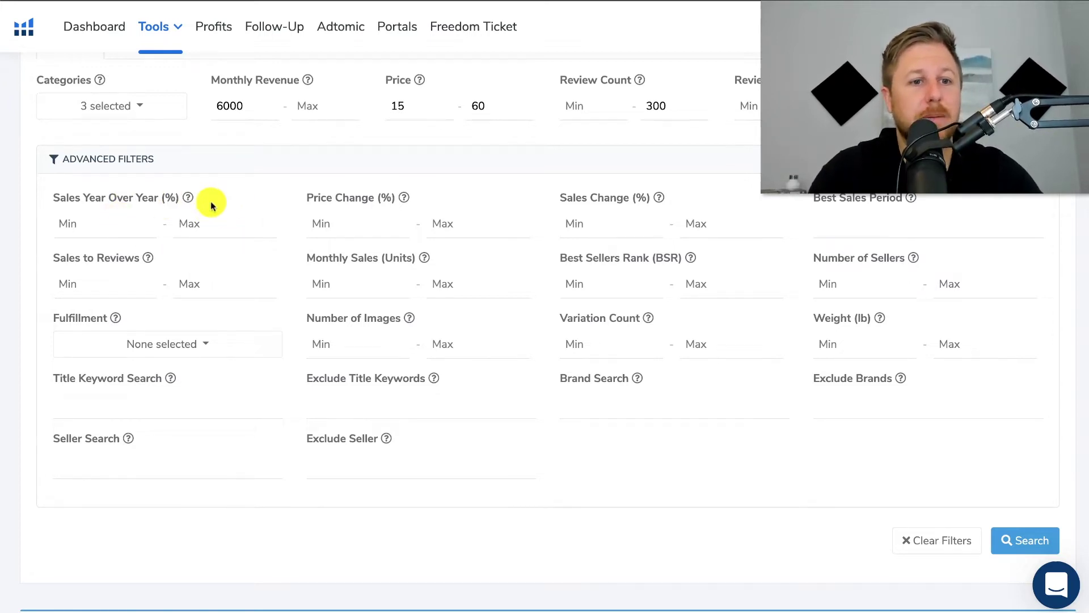
{"action": "mouse_move", "coordinate": [188, 202]}
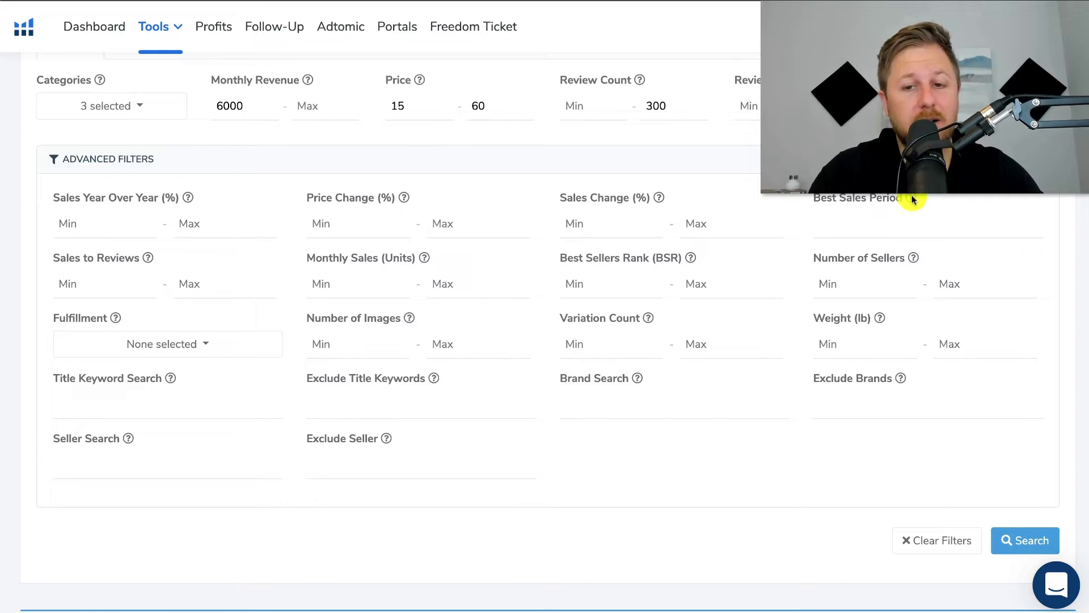
{"action": "mouse_move", "coordinate": [913, 199]}
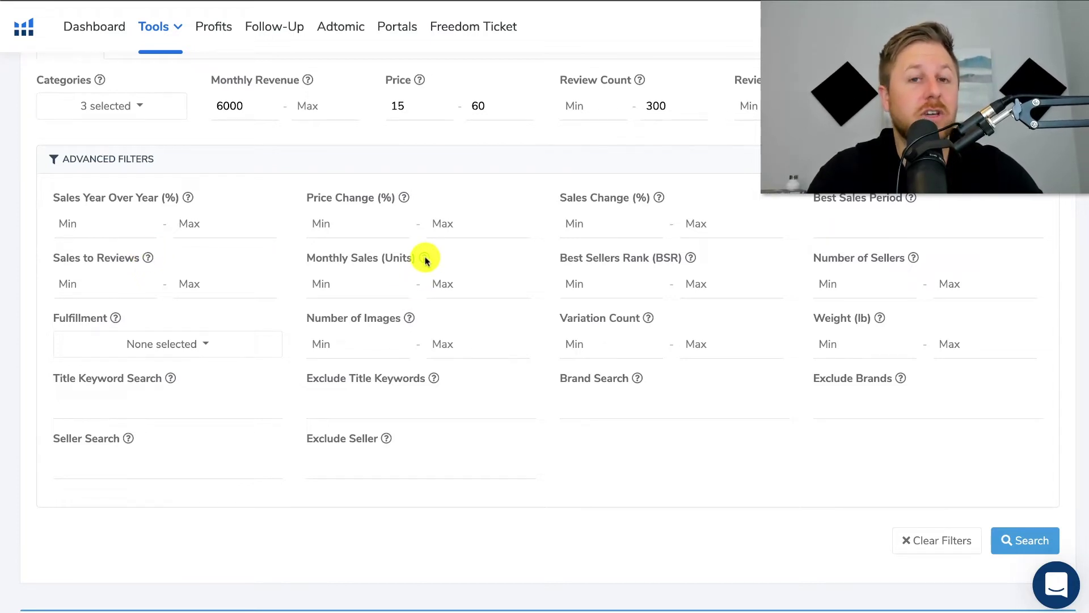
{"action": "mouse_move", "coordinate": [424, 259]}
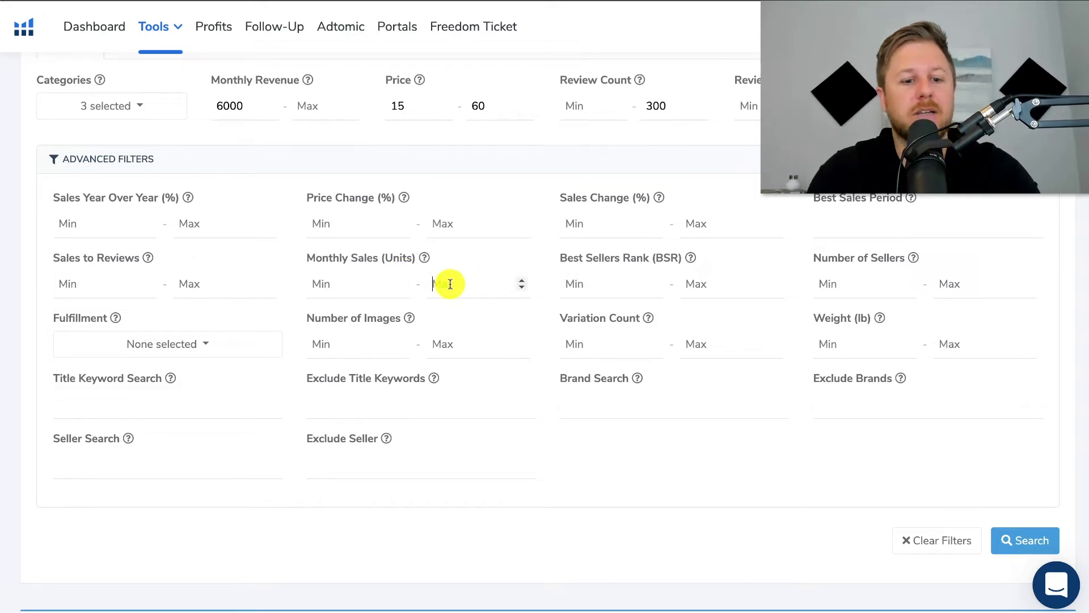
Try Monthly Sales (Units) values 20, 100 and 200, then clear both Min and Max
{"action": "type", "text": "20"}
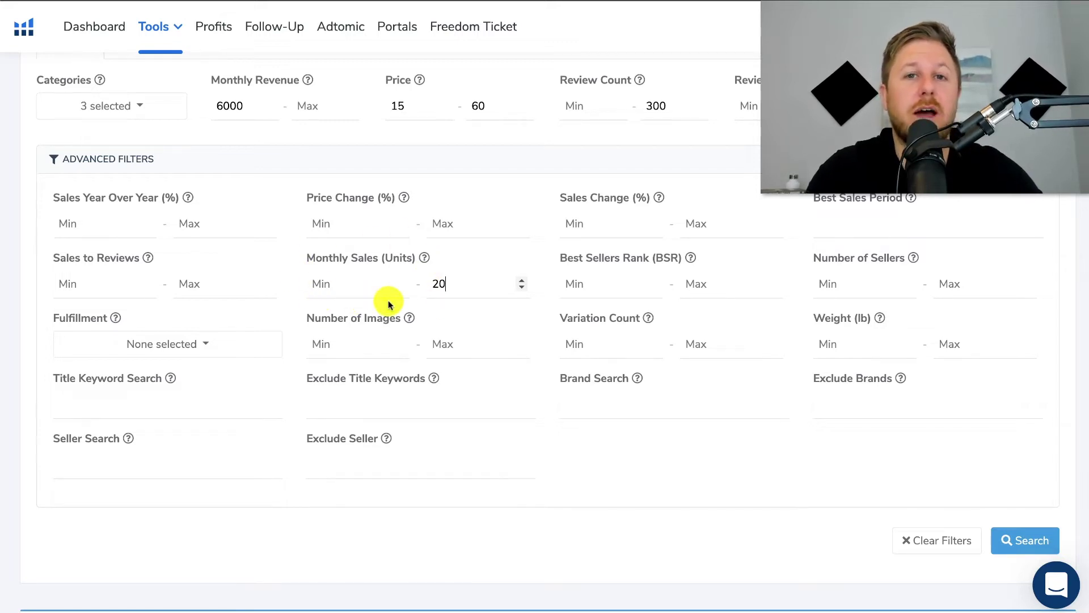
{"action": "left_click", "coordinate": [343, 285]}
{"action": "type", "text": "100"}
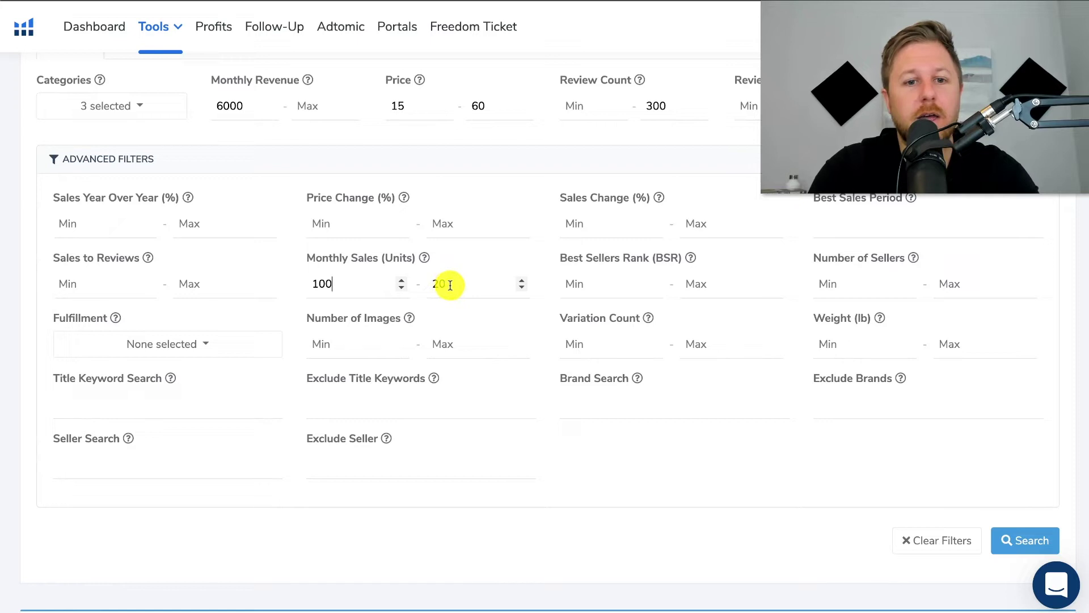
{"action": "left_click_drag", "start_coordinate": [450, 282], "coordinate": [428, 282]}
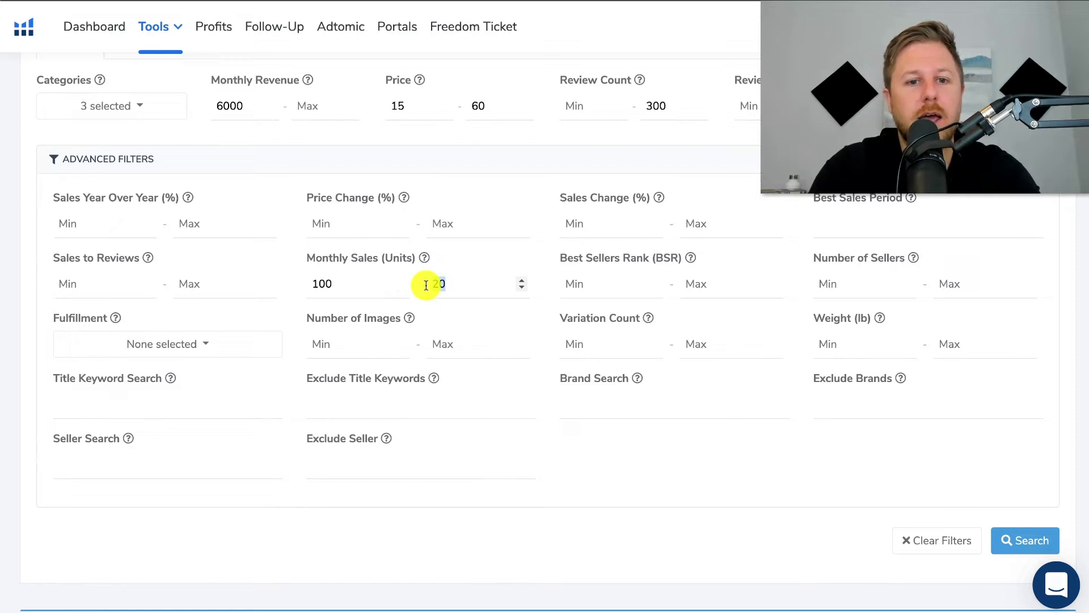
{"action": "key", "text": "BackSpace"}
{"action": "left_click_drag", "start_coordinate": [358, 284], "coordinate": [255, 272]}
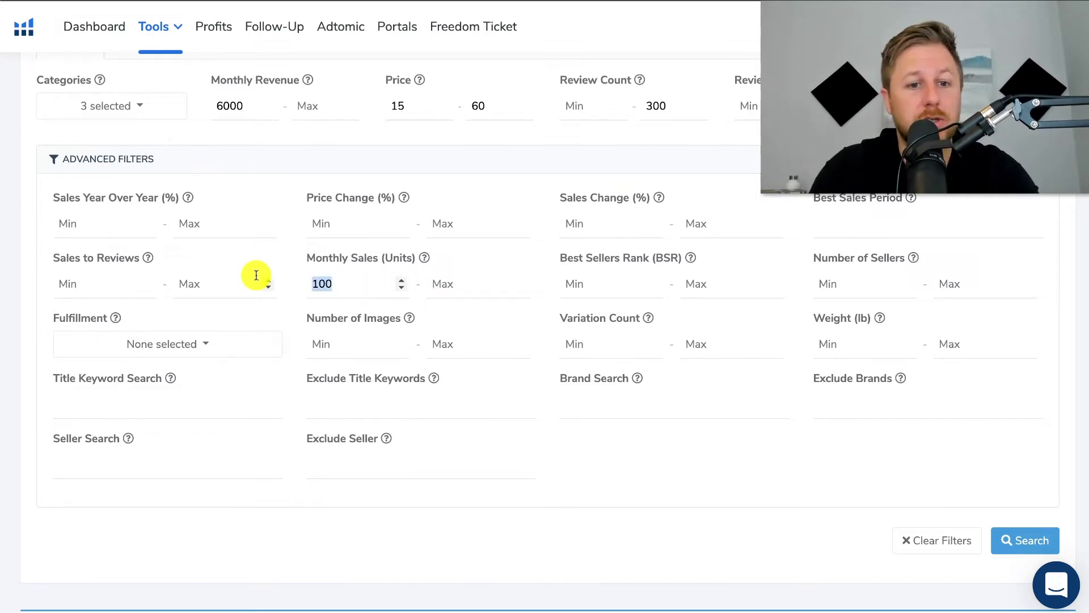
{"action": "key", "text": "BackSpace"}
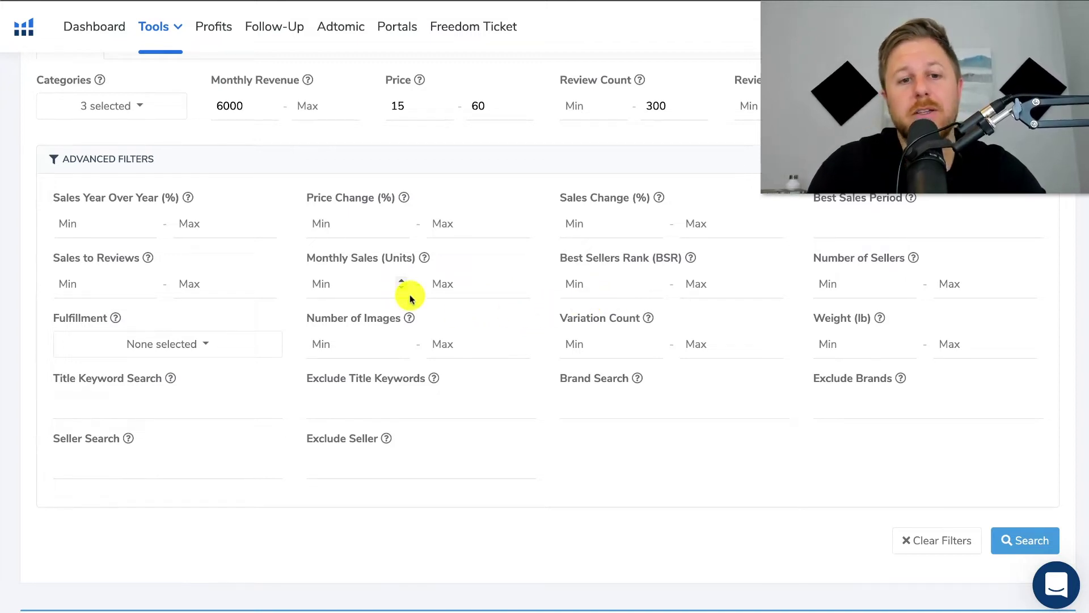
{"action": "left_click", "coordinate": [345, 289]}
{"action": "type", "text": "200"}
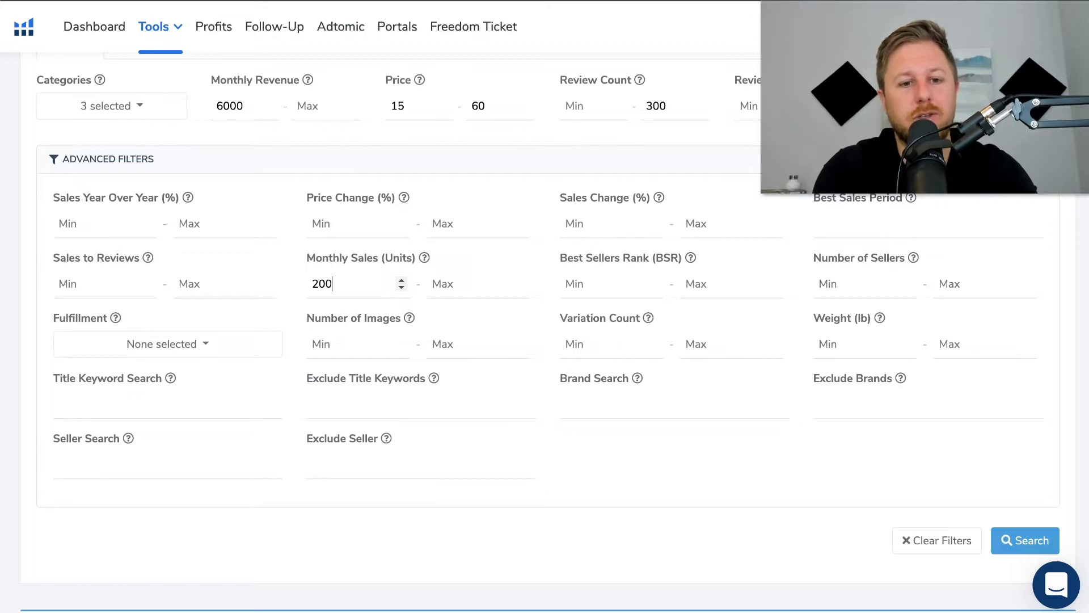
{"action": "key", "text": "BackSpace"}
{"action": "key", "text": "BackSpace"}
{"action": "key", "text": "BackSpace"}
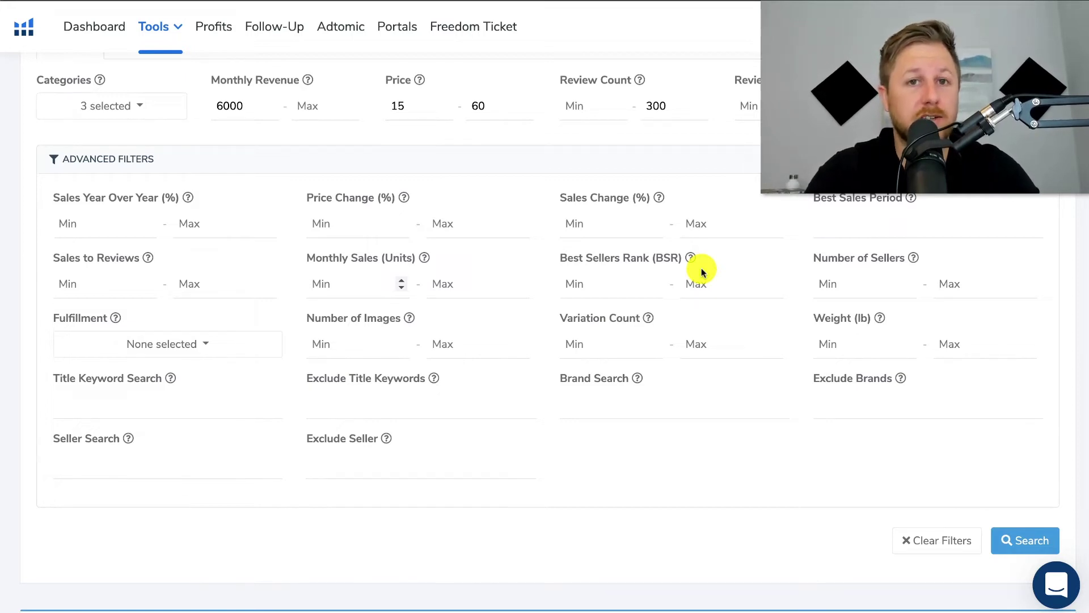
Set Best Sellers Rank Max to 50000 and Number of Sellers Max to 2, showing Fulfillment options
{"action": "left_click", "coordinate": [704, 287]}
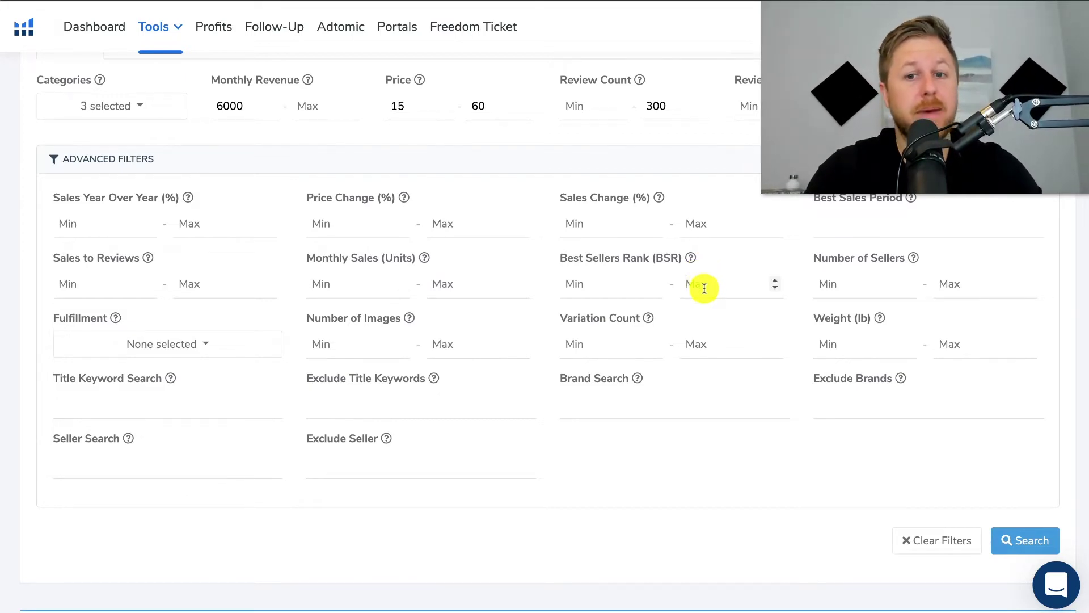
{"action": "type", "text": "5000"}
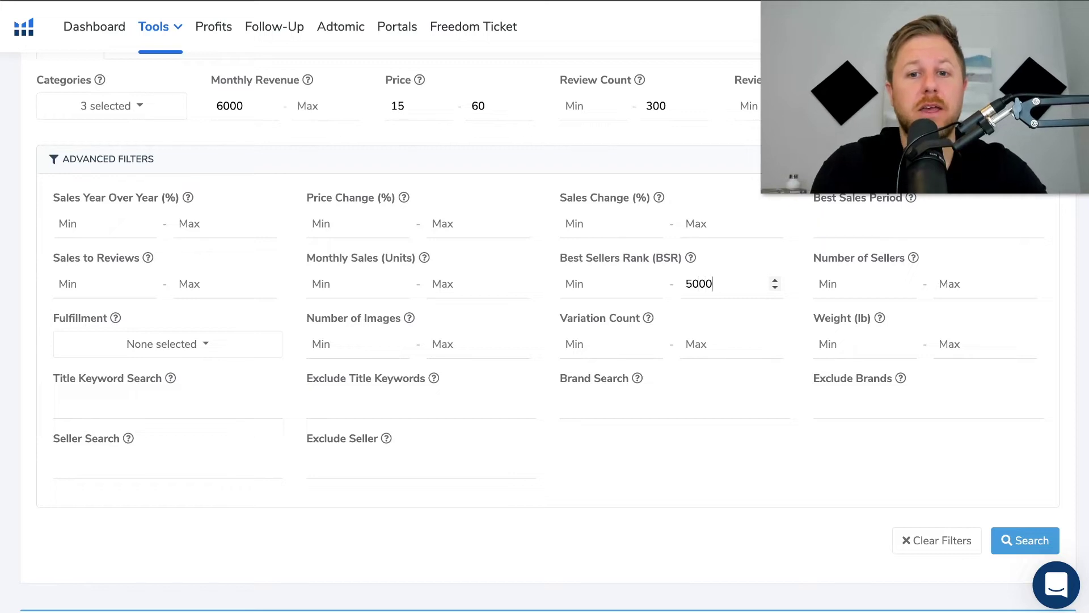
{"action": "type", "text": "0"}
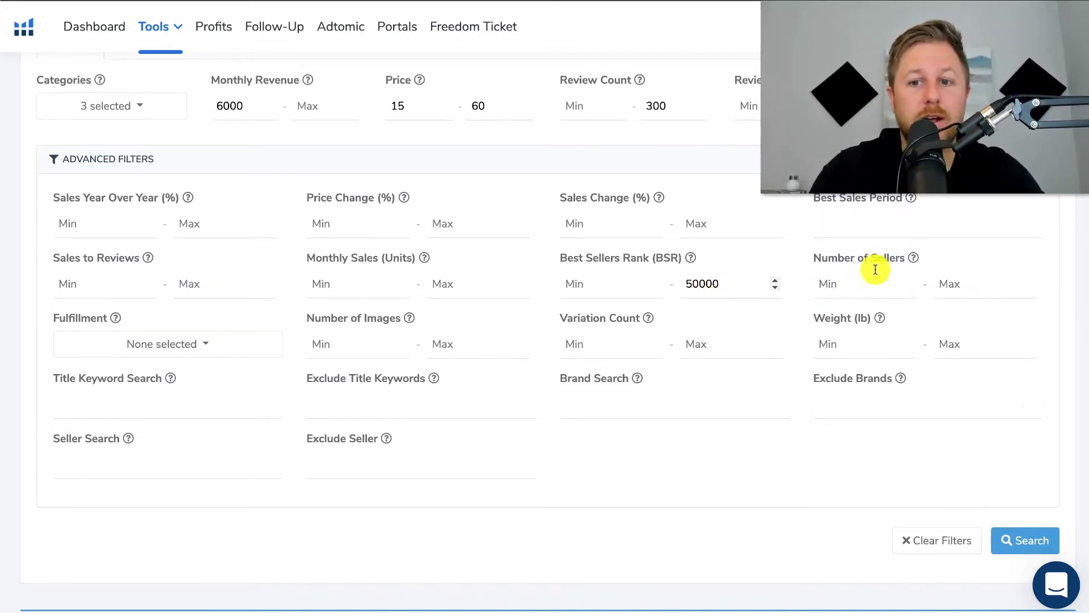
{"action": "left_click", "coordinate": [951, 280]}
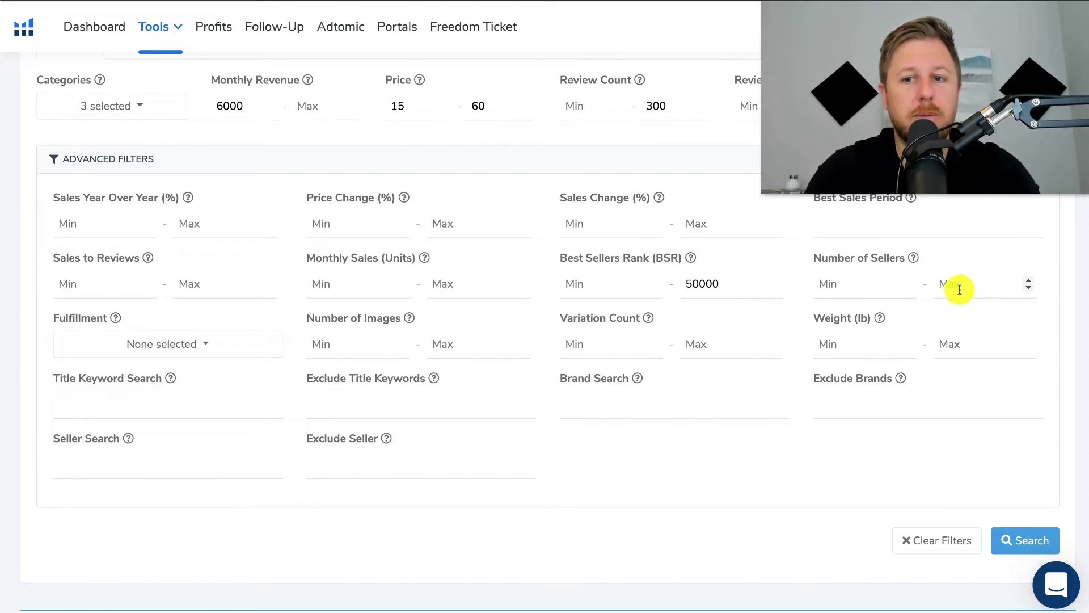
{"action": "type", "text": "2"}
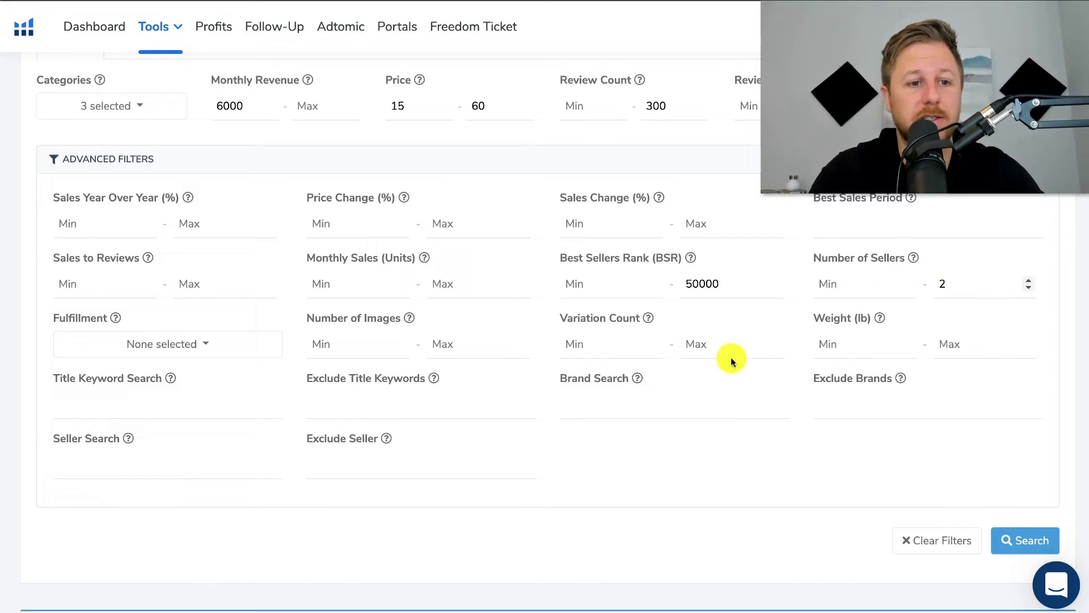
{"action": "left_click", "coordinate": [211, 347]}
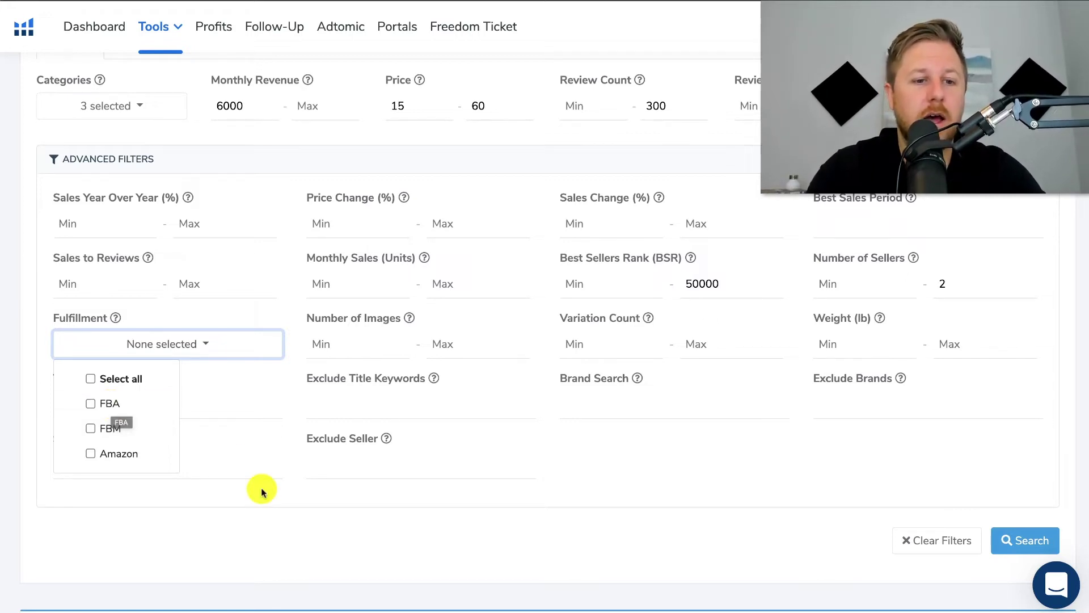
Leave Fulfillment unpicked and cap Images at 2, Variation Count at 1 and Weight at 4 lb
{"action": "left_click", "coordinate": [520, 447]}
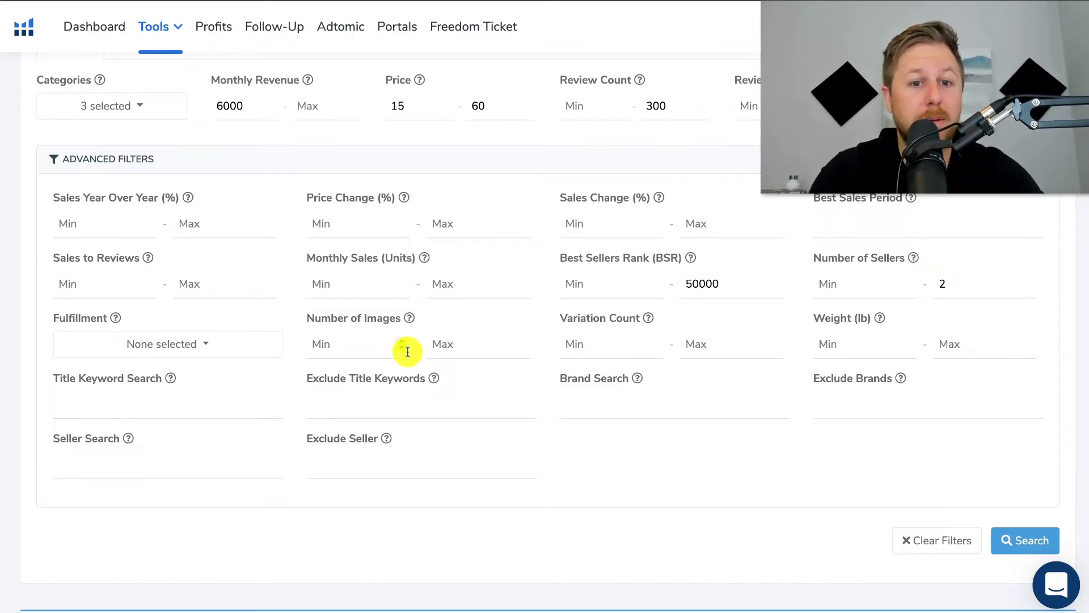
{"action": "left_click", "coordinate": [446, 344]}
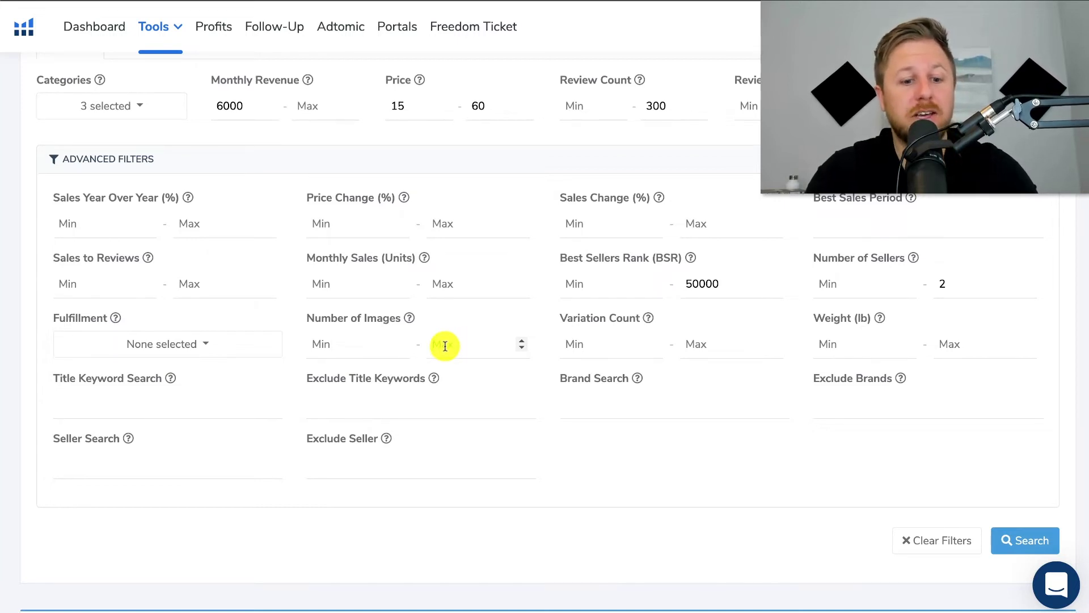
{"action": "type", "text": "2"}
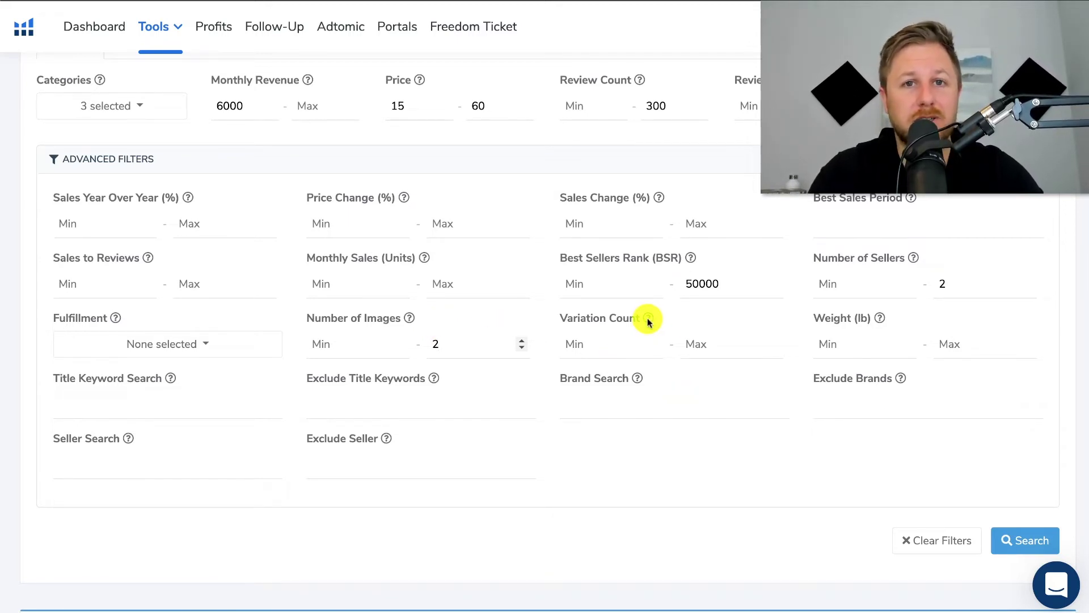
{"action": "mouse_move", "coordinate": [648, 321]}
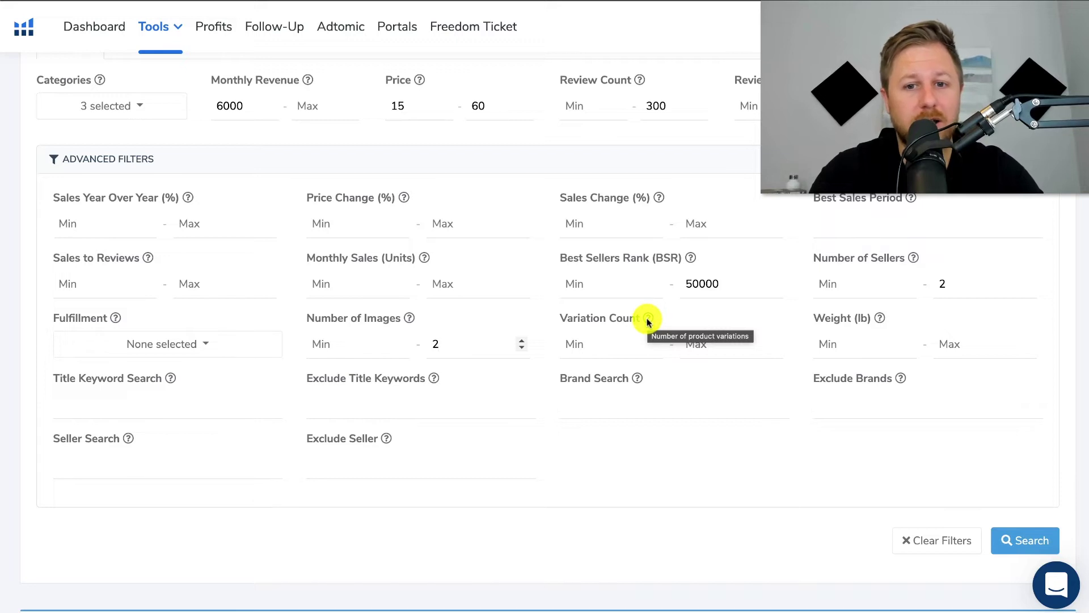
{"action": "left_click", "coordinate": [712, 345]}
{"action": "type", "text": "1"}
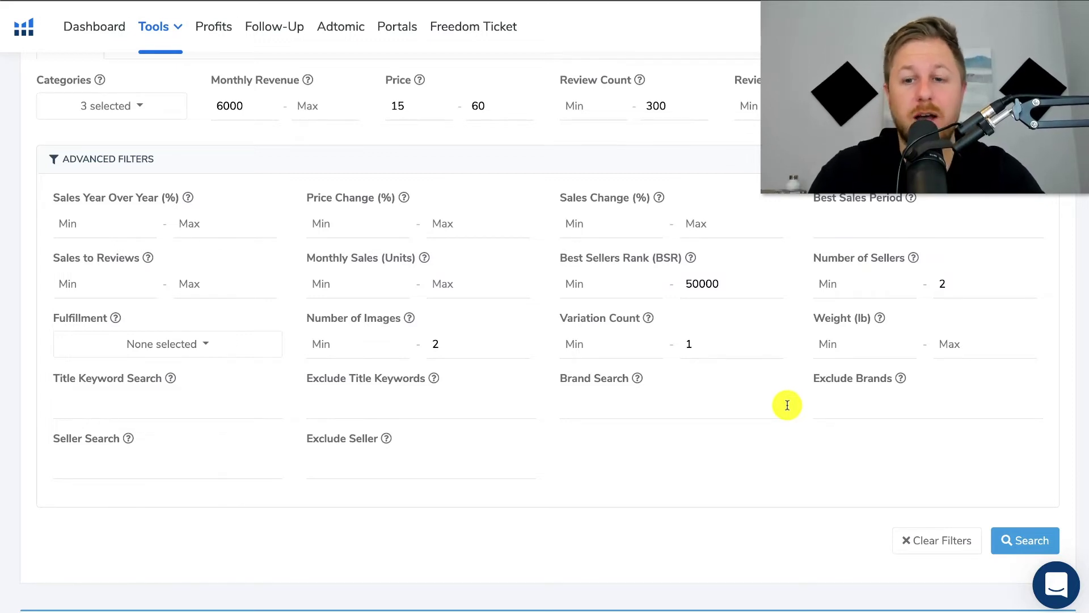
{"action": "left_click", "coordinate": [972, 345]}
{"action": "type", "text": "4"}
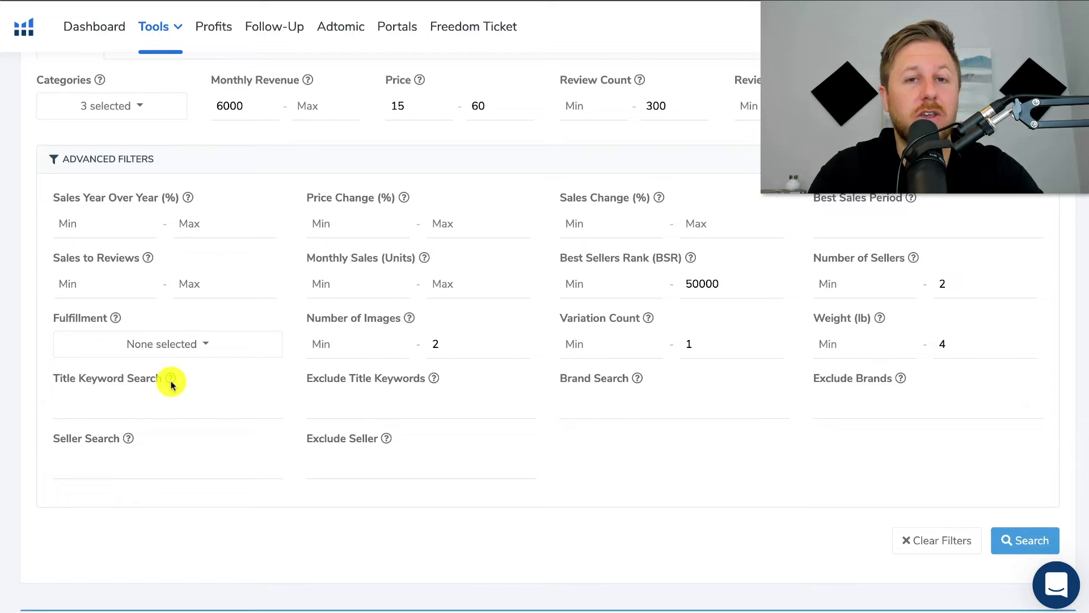
{"action": "mouse_move", "coordinate": [171, 385]}
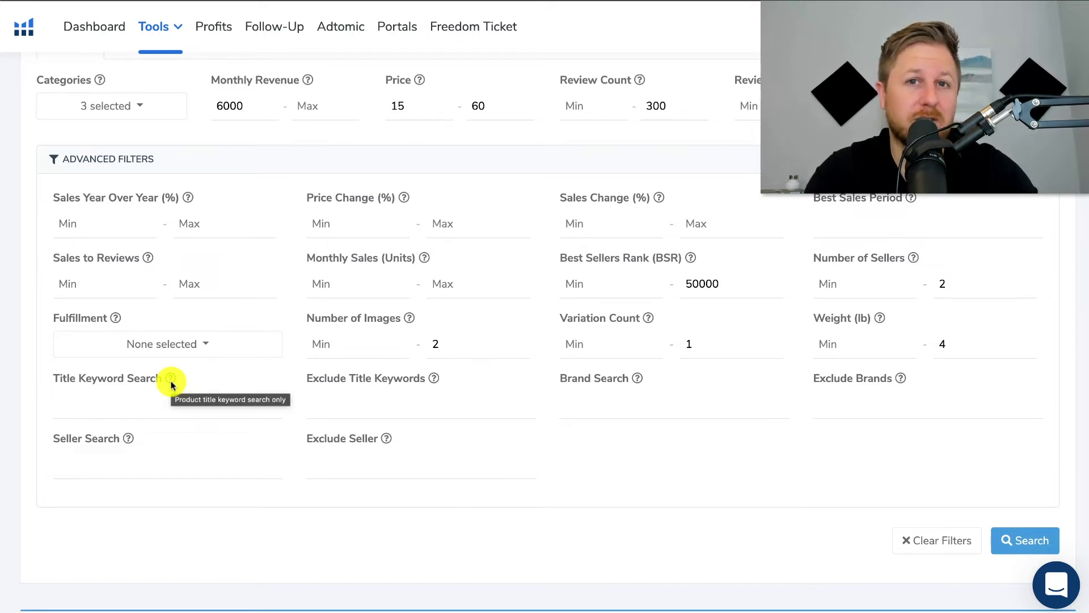
Enter table, curtain, bed, pillow in the Exclude Title Keywords field
{"action": "left_click", "coordinate": [136, 402]}
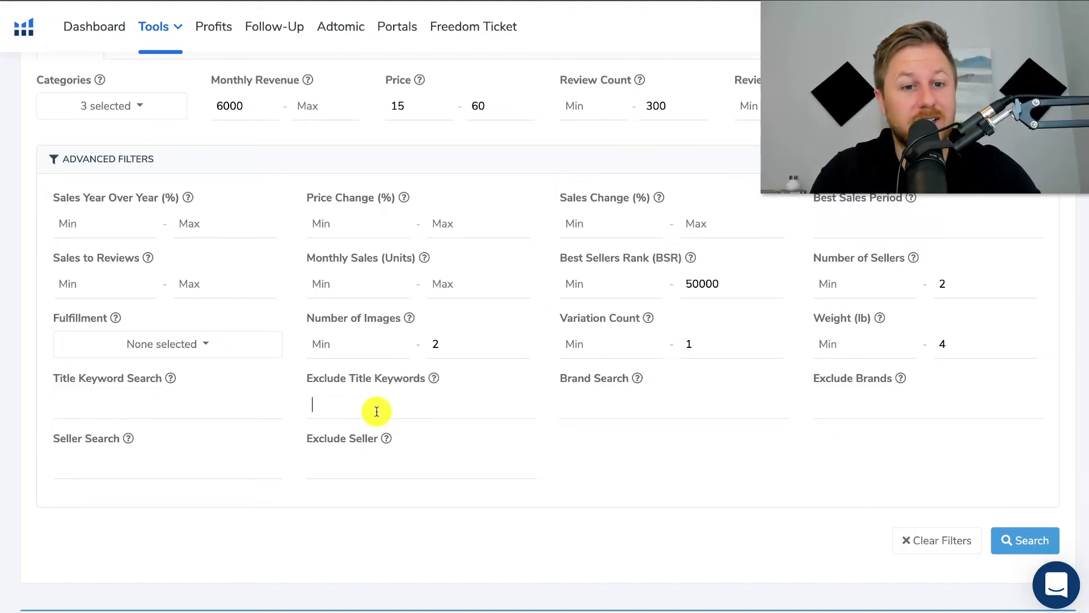
{"action": "type", "text": "table, curtain, bed, pillow"}
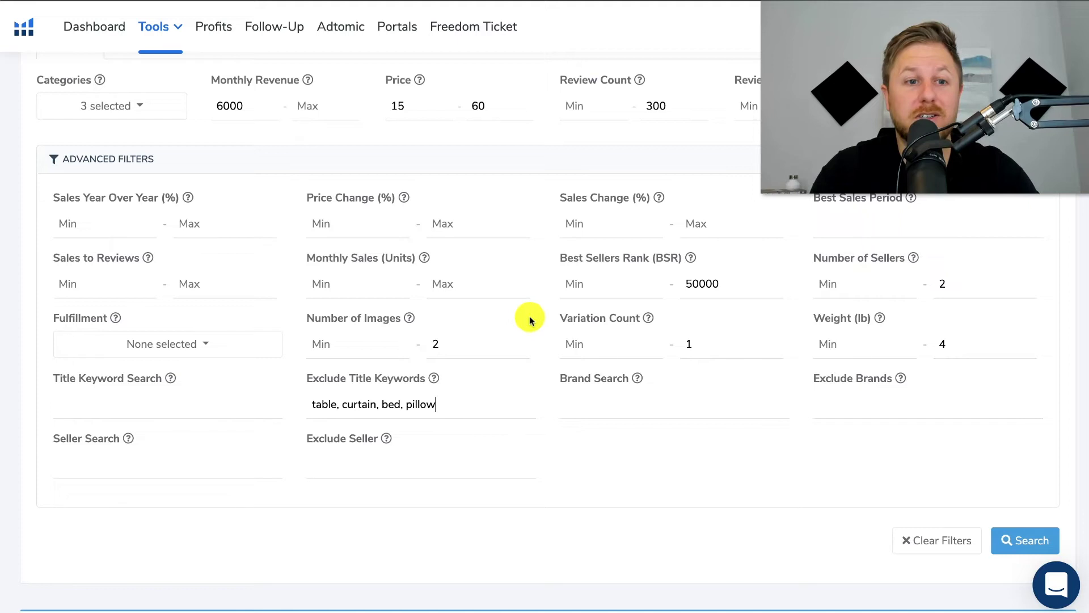
{"action": "scroll", "coordinate": [151, 178], "scroll_direction": "up", "scroll_amount": 2}
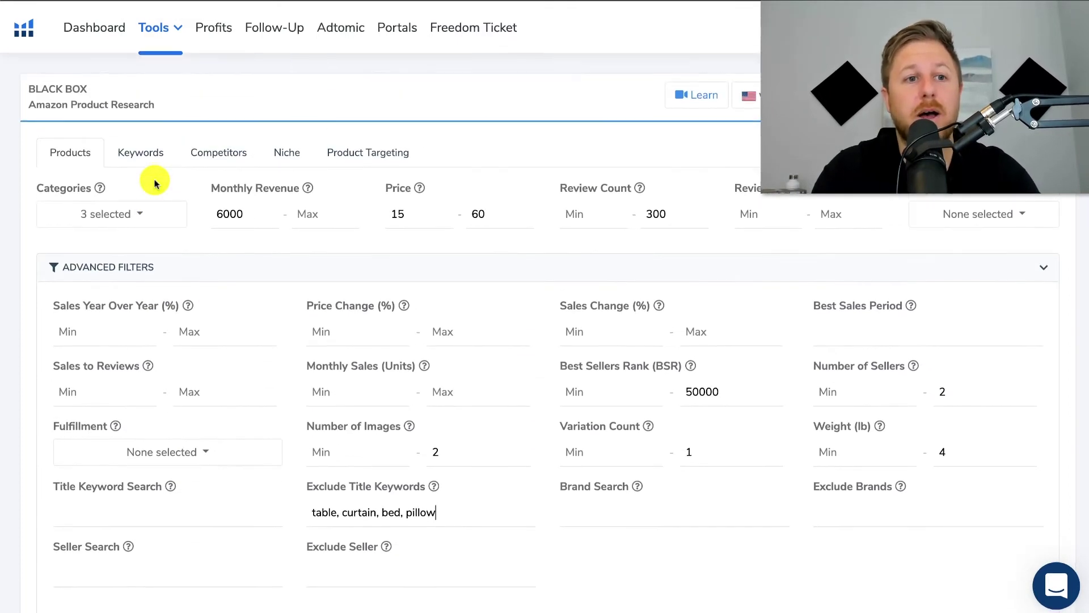
{"action": "scroll", "coordinate": [382, 322], "scroll_direction": "down", "scroll_amount": 4}
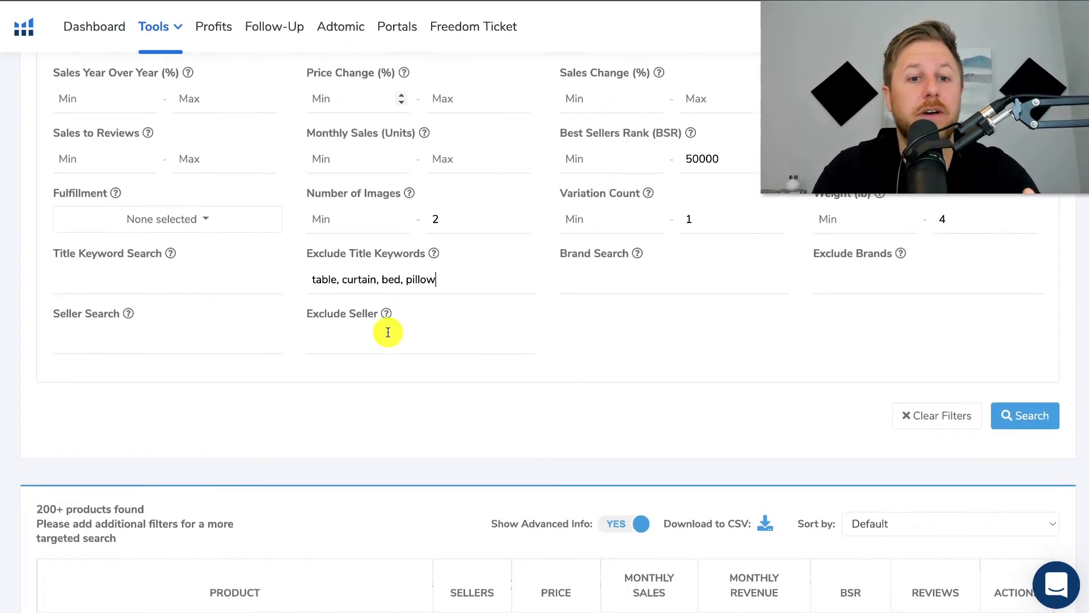
Run the product search, review the 104 products found, and scroll back to the filters
{"action": "left_click", "coordinate": [1021, 427]}
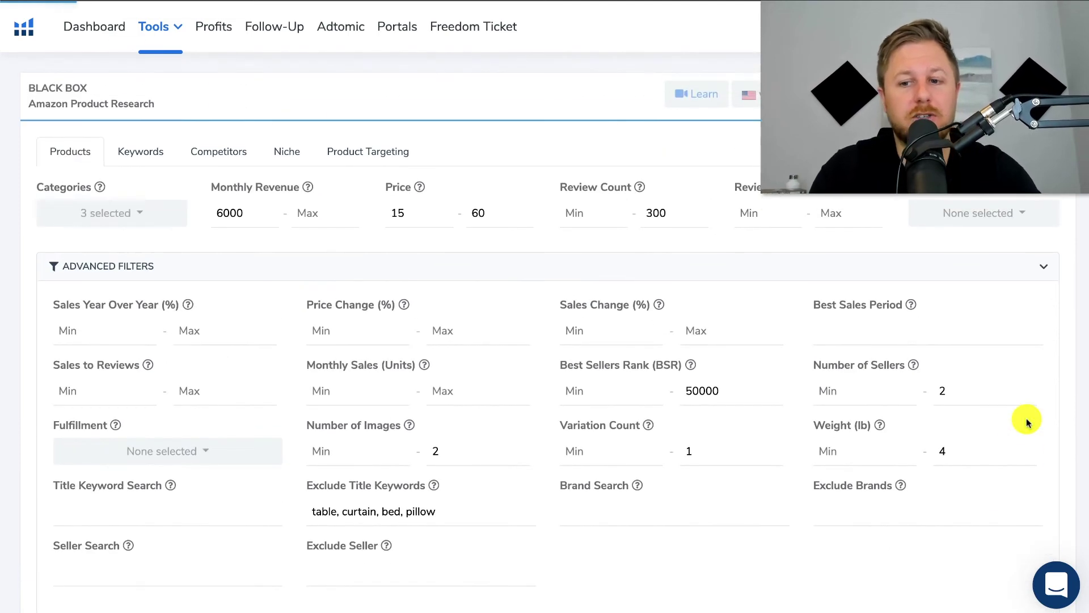
{"action": "scroll", "coordinate": [917, 478], "scroll_direction": "down", "scroll_amount": 7}
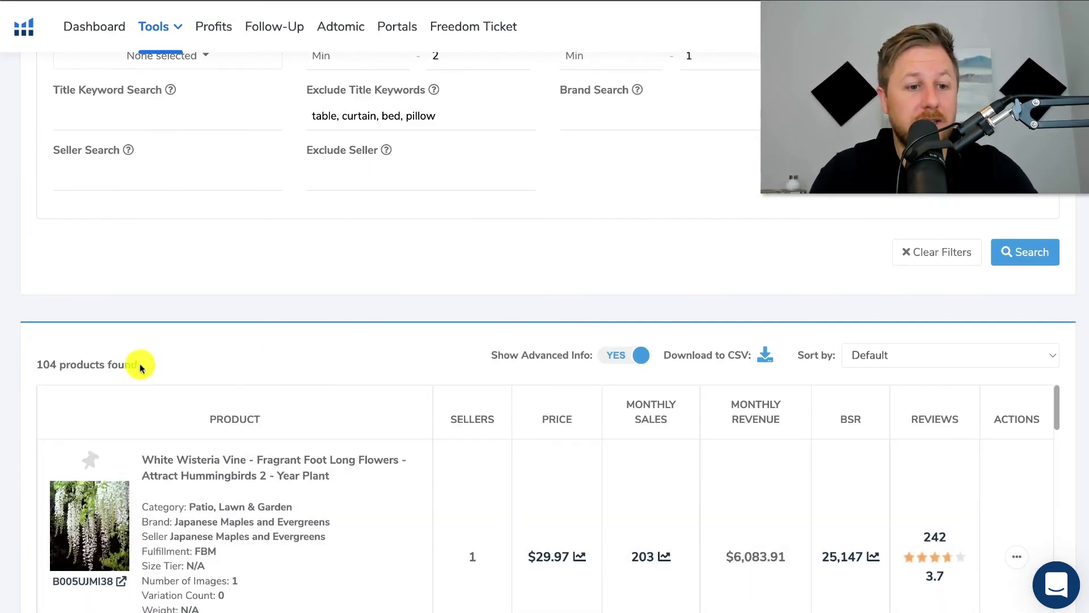
{"action": "left_click_drag", "start_coordinate": [139, 362], "coordinate": [42, 354]}
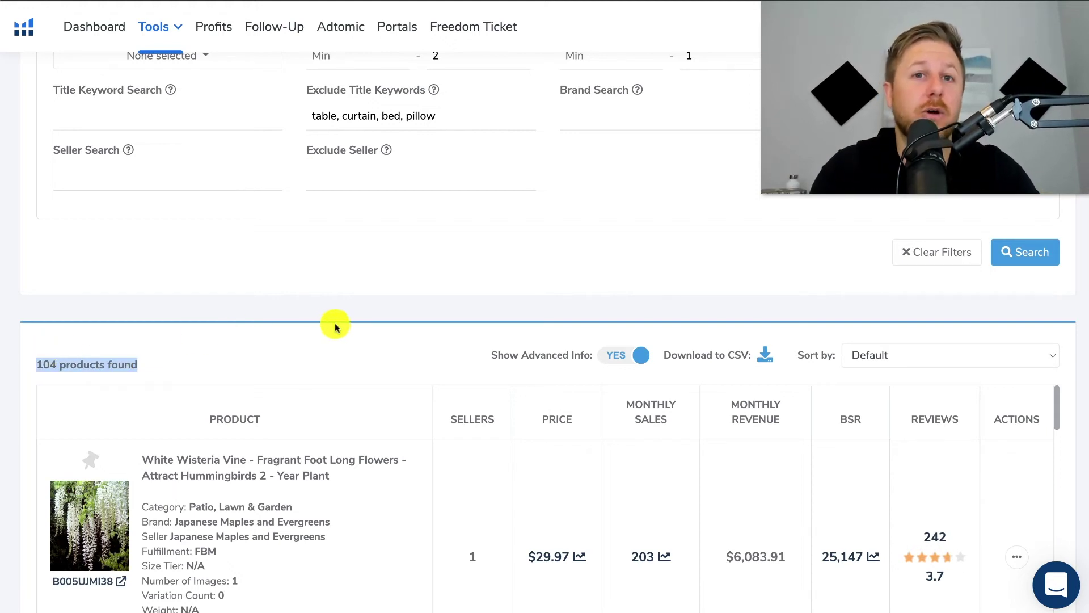
{"action": "scroll", "coordinate": [335, 328], "scroll_direction": "down", "scroll_amount": 3}
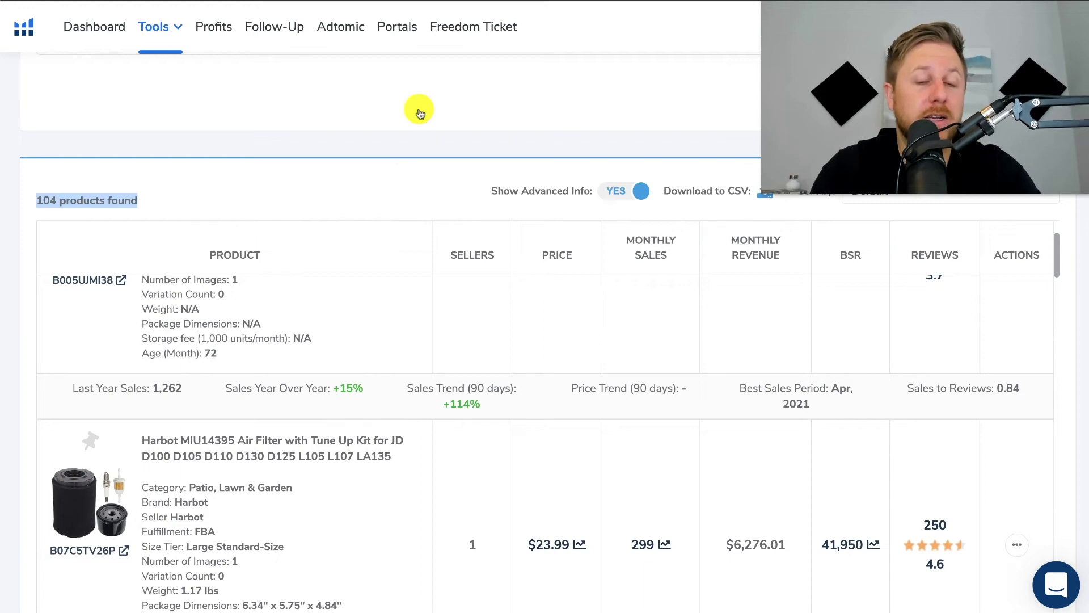
{"action": "scroll", "coordinate": [420, 162], "scroll_direction": "down", "scroll_amount": 3}
{"action": "scroll", "coordinate": [420, 162], "scroll_direction": "down", "scroll_amount": 4}
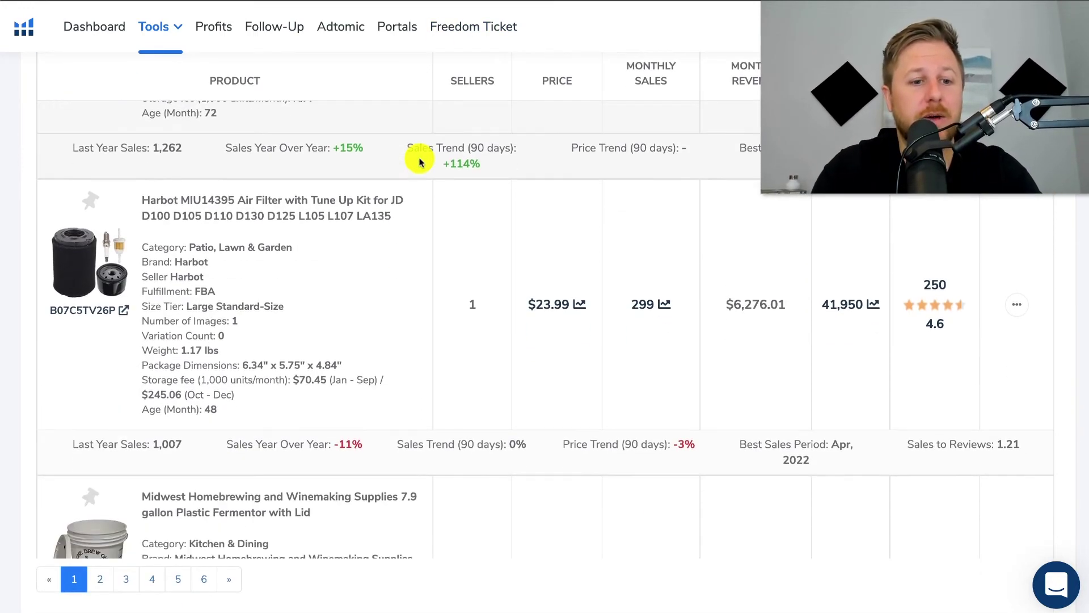
{"action": "scroll", "coordinate": [419, 161], "scroll_direction": "down", "scroll_amount": 13}
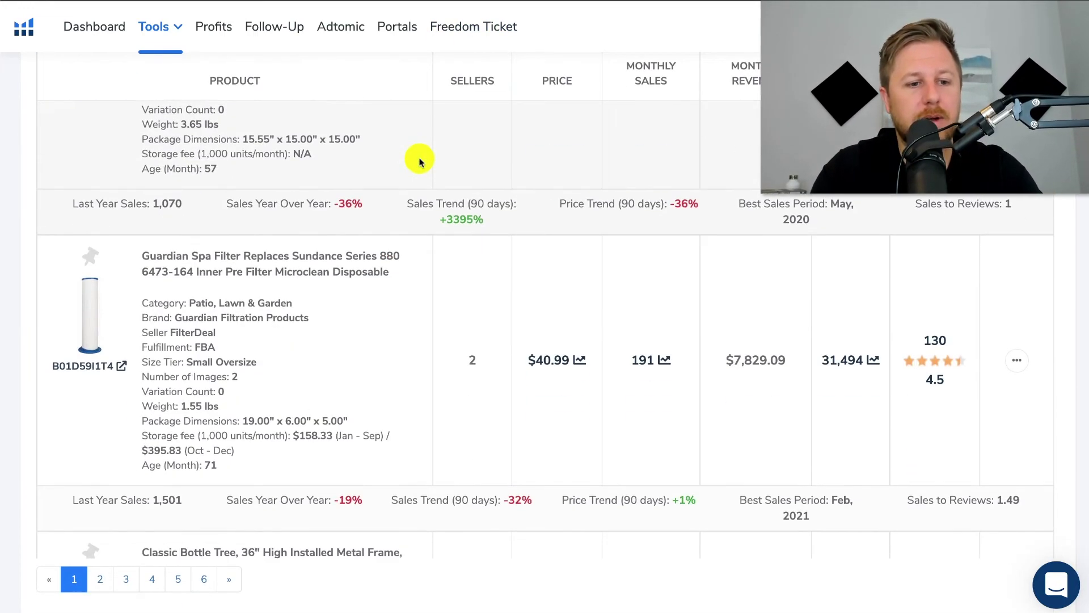
{"action": "scroll", "coordinate": [419, 161], "scroll_direction": "down", "scroll_amount": 5}
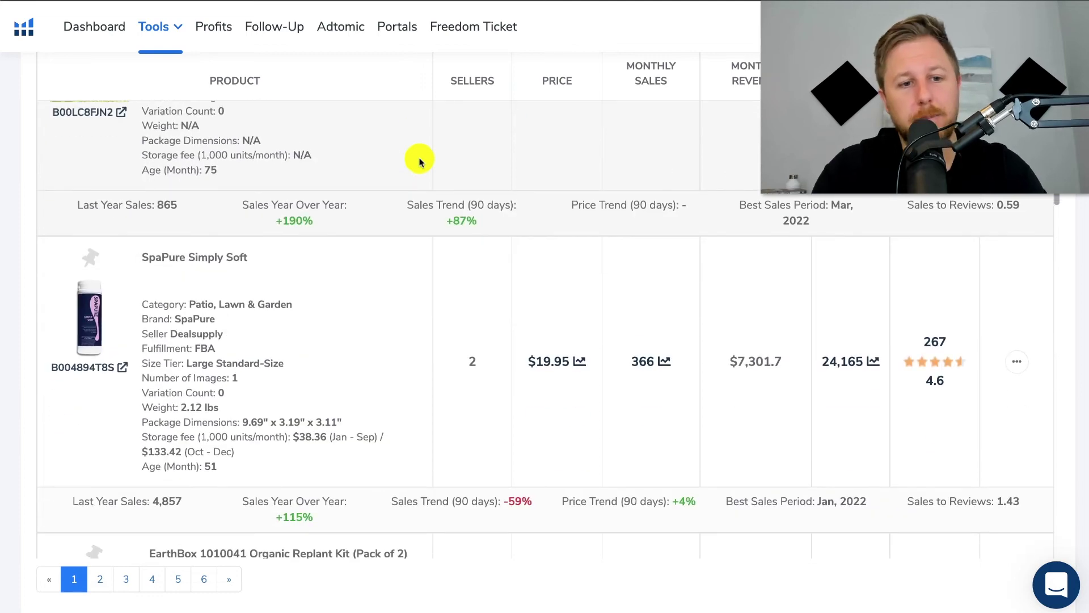
{"action": "scroll", "coordinate": [419, 161], "scroll_direction": "up", "scroll_amount": 5}
{"action": "scroll", "coordinate": [420, 162], "scroll_direction": "up", "scroll_amount": 13}
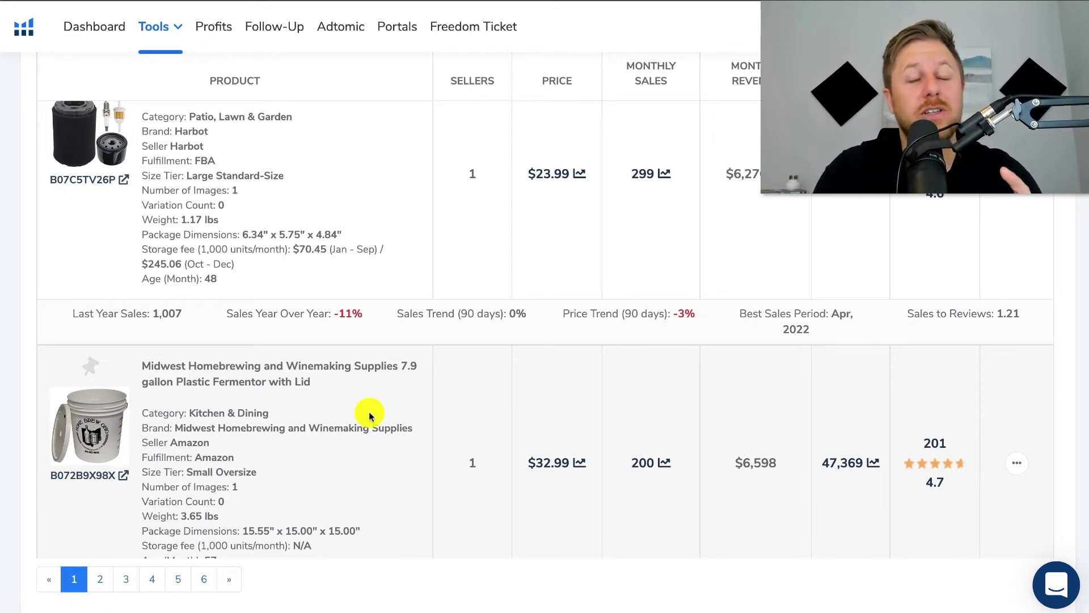
{"action": "scroll", "coordinate": [369, 412], "scroll_direction": "up", "scroll_amount": 5}
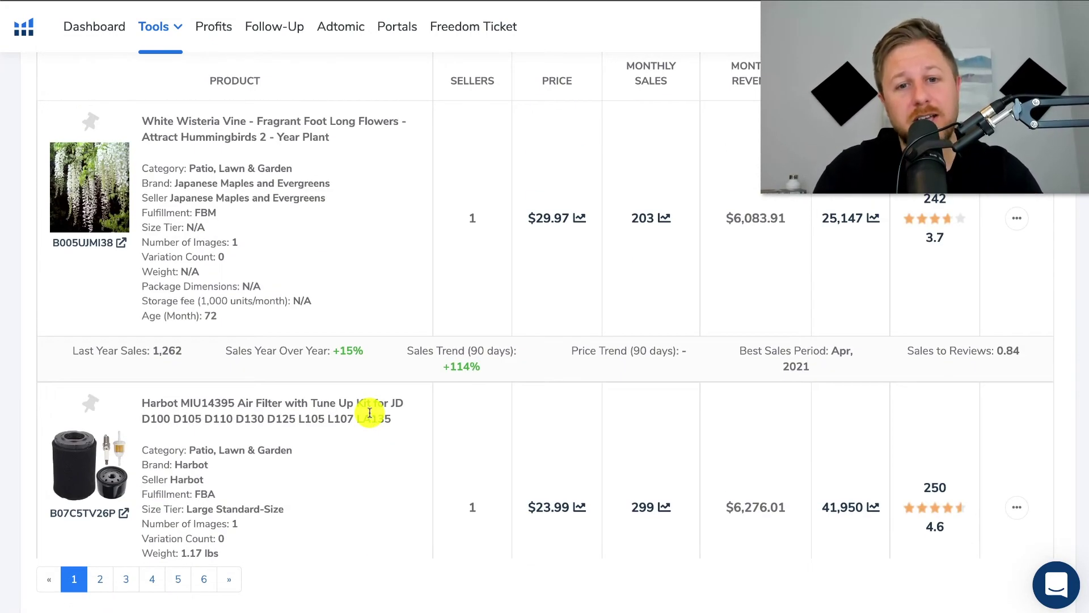
{"action": "scroll", "coordinate": [368, 412], "scroll_direction": "up", "scroll_amount": 10}
{"action": "scroll", "coordinate": [370, 412], "scroll_direction": "up", "scroll_amount": 1}
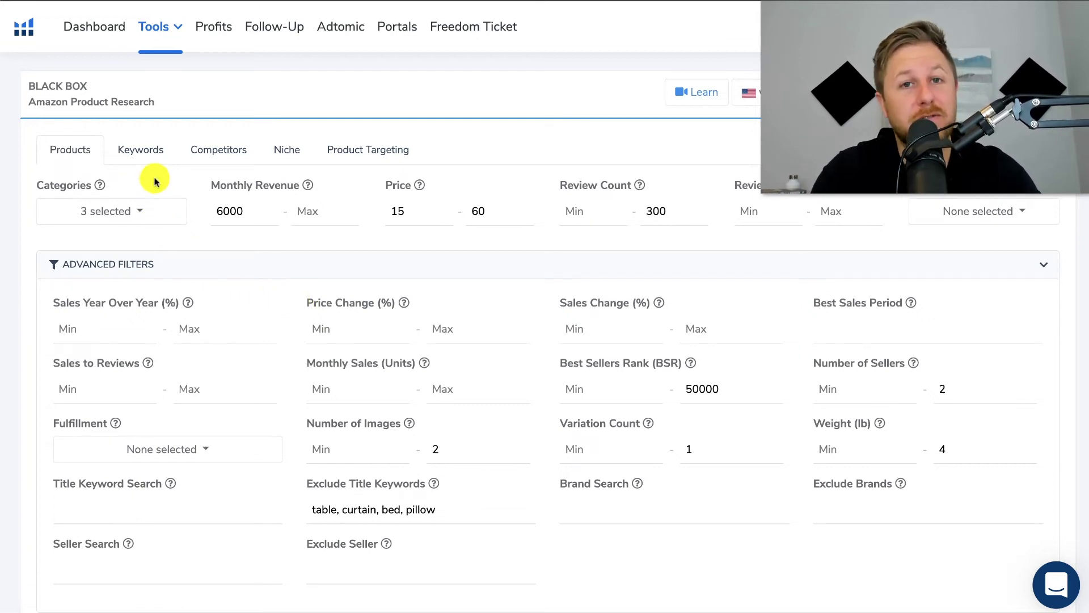
Switch Black Box from product research to keyword research
{"action": "left_click", "coordinate": [142, 154]}
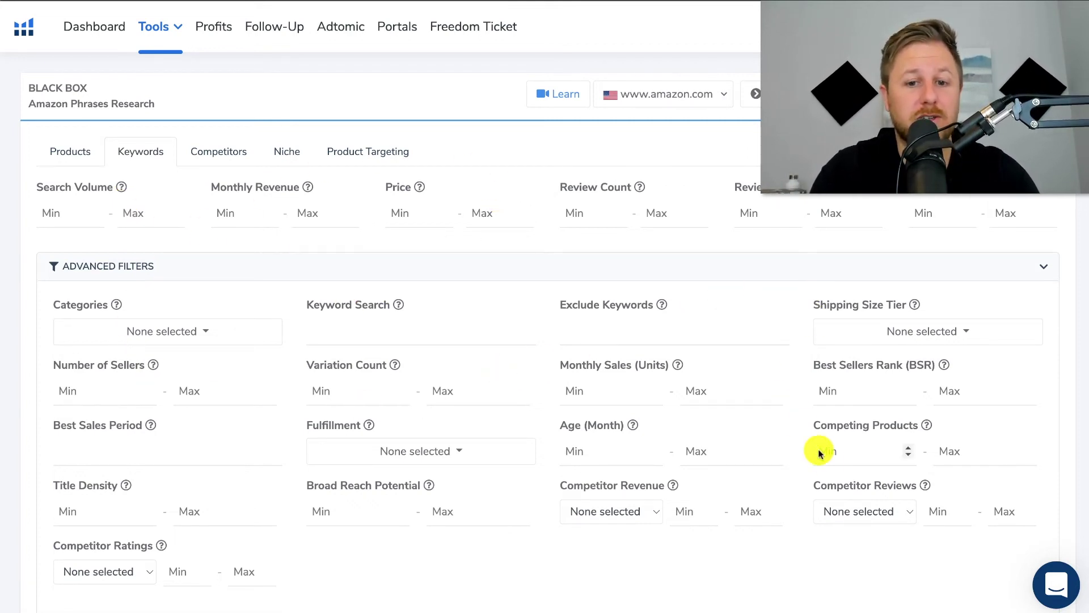
{"action": "mouse_move", "coordinate": [670, 484]}
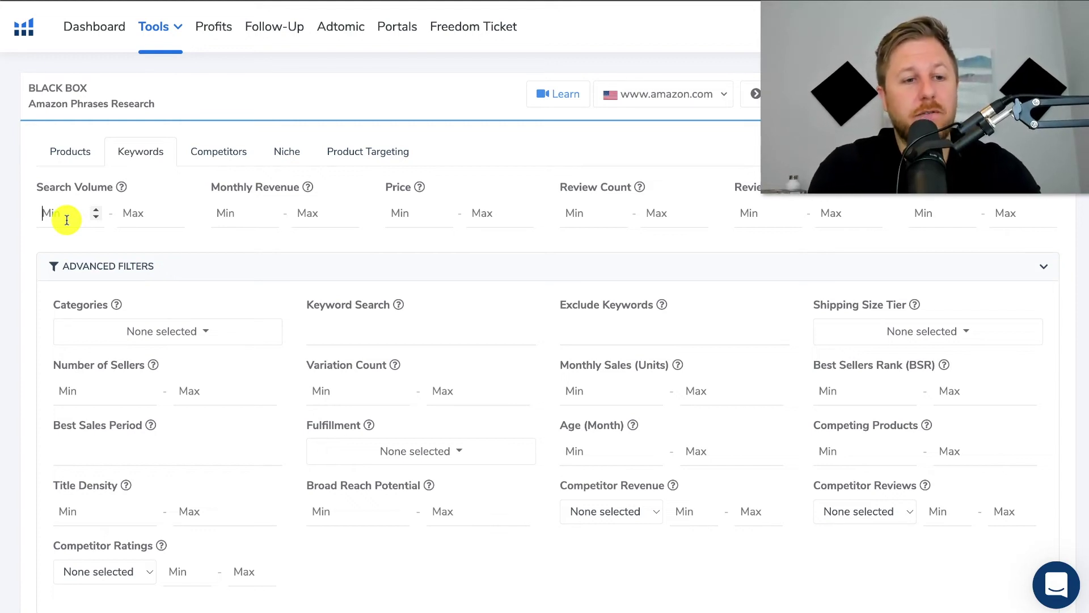
{"action": "type", "text": "10000"}
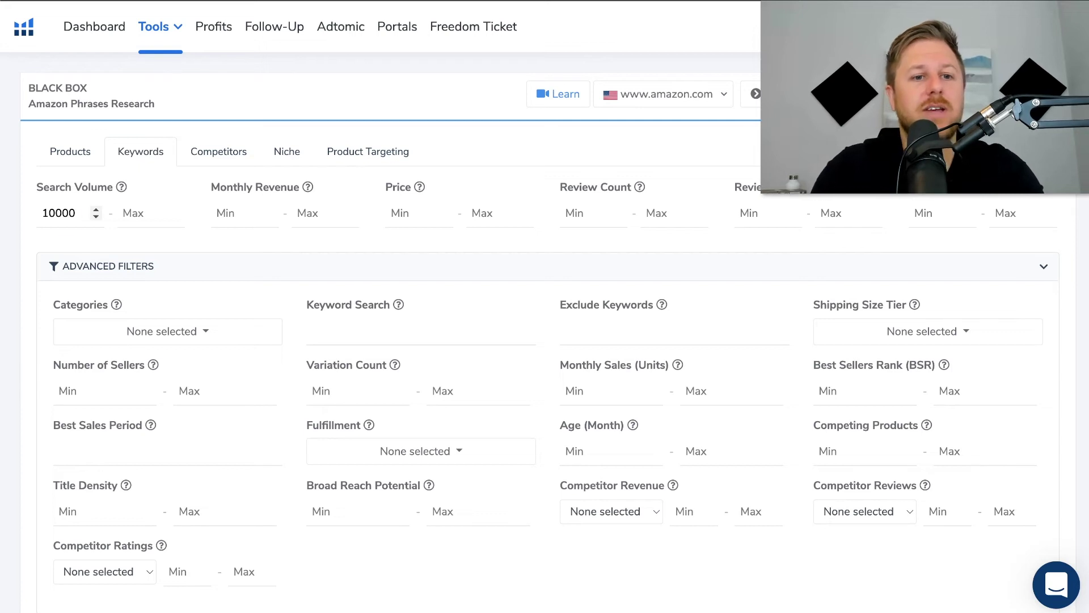
Set Monthly Revenue min 10000, price 15–59, Review Count max 300 and Word Count min 2
{"action": "left_click", "coordinate": [225, 214]}
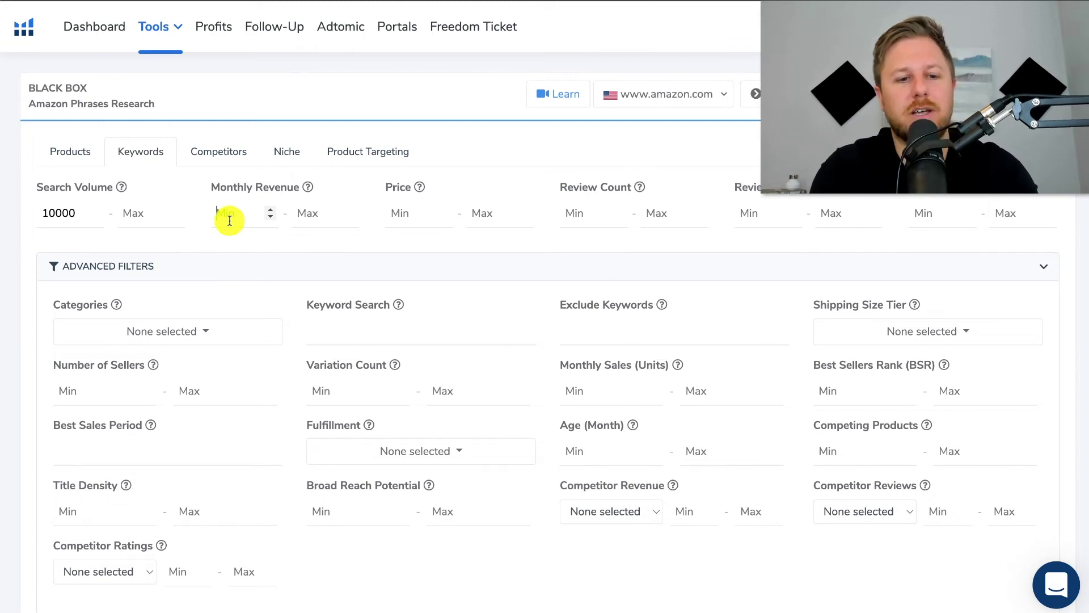
{"action": "type", "text": "10000"}
{"action": "left_click", "coordinate": [384, 213]}
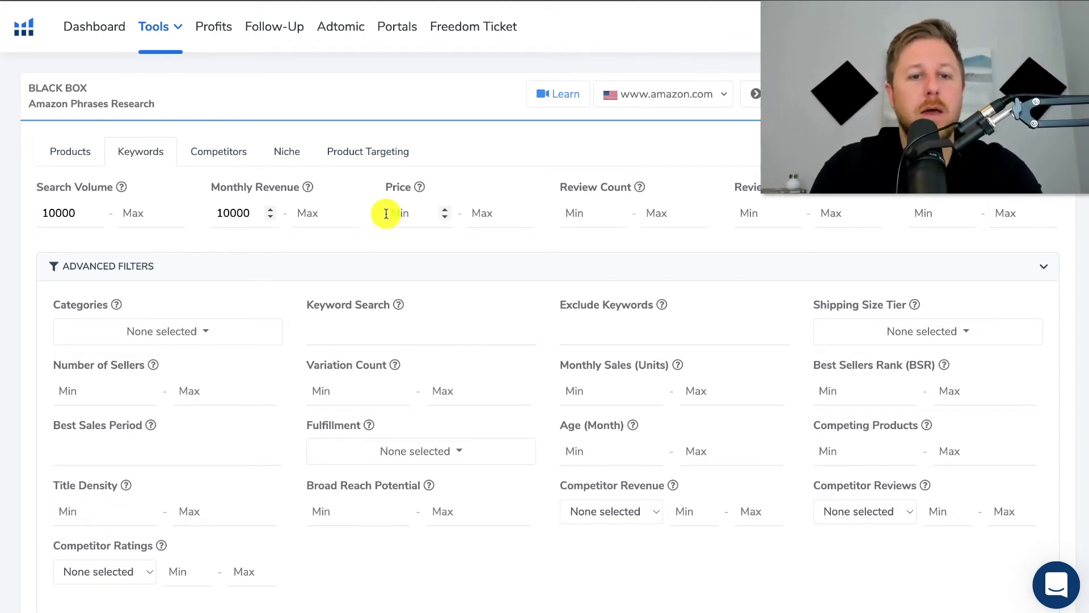
{"action": "type", "text": "15"}
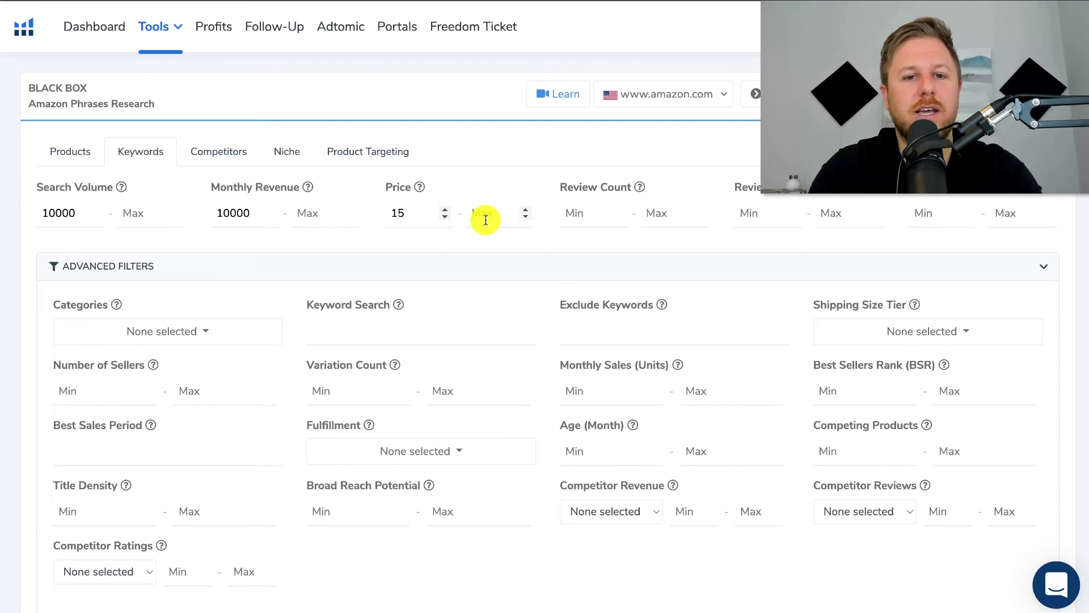
{"action": "type", "text": "59"}
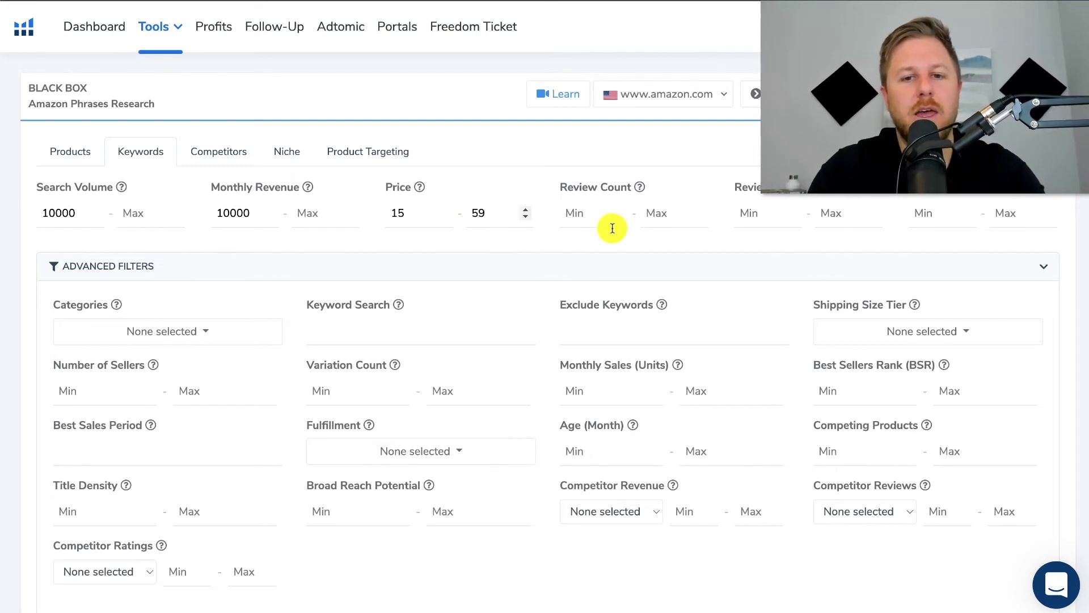
{"action": "left_click", "coordinate": [665, 220]}
{"action": "type", "text": "300"}
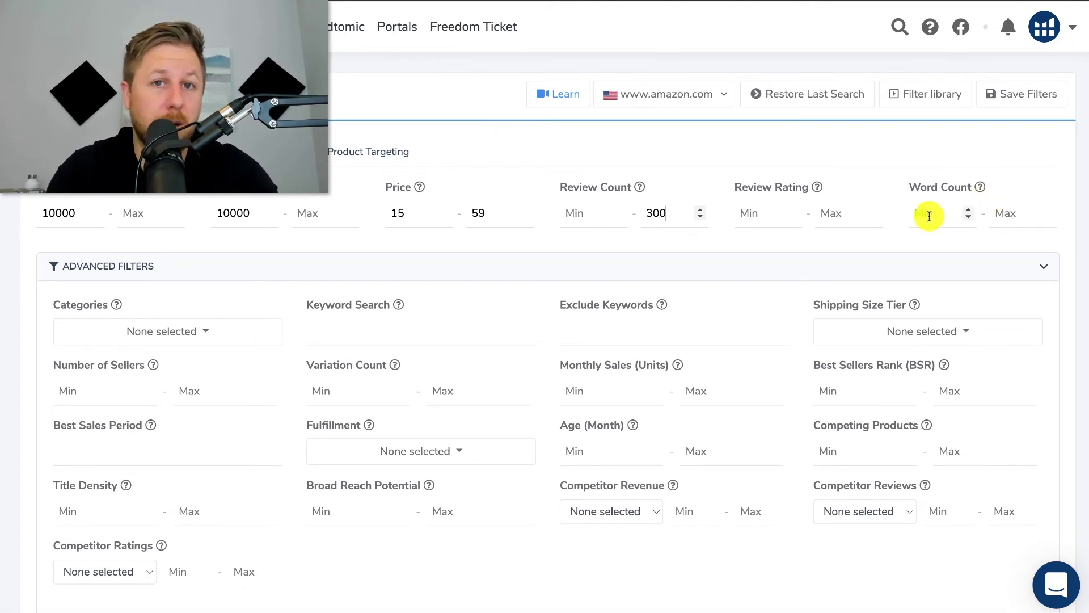
{"action": "type", "text": "2"}
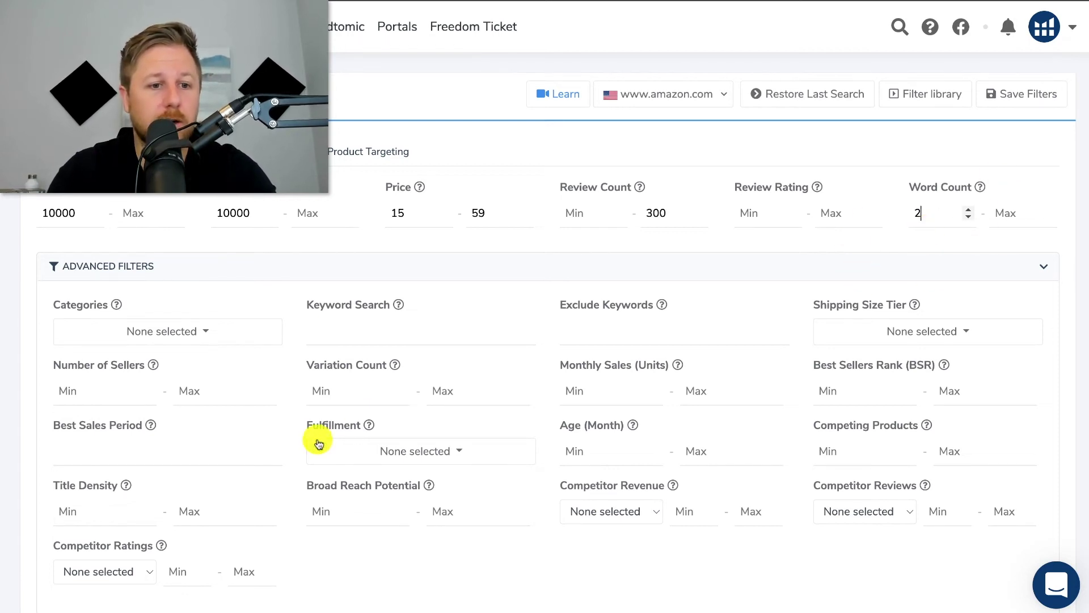
{"action": "scroll", "coordinate": [317, 437], "scroll_direction": "down", "scroll_amount": 2}
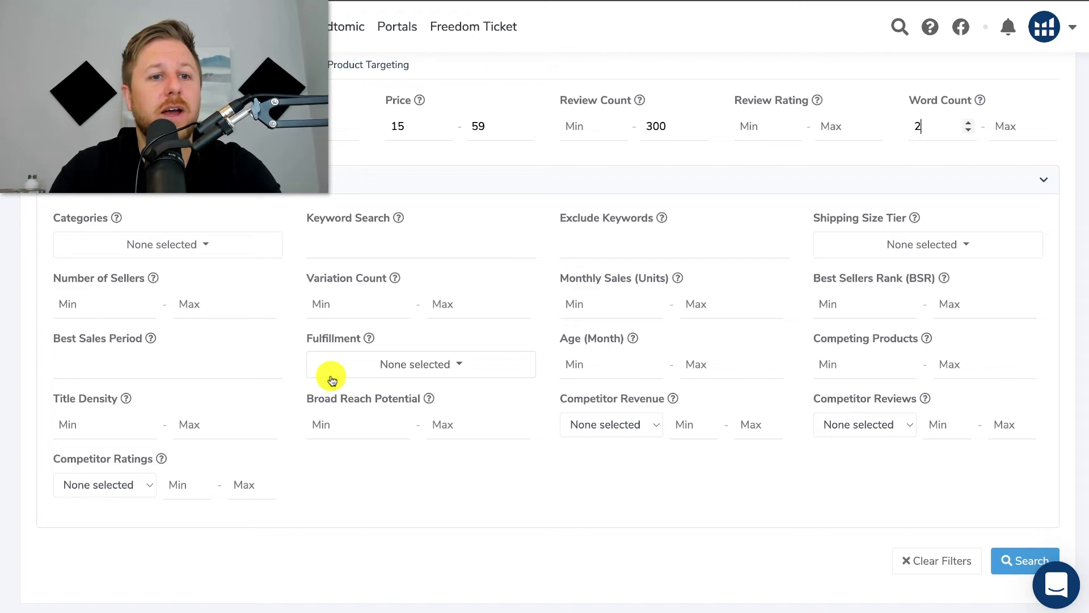
Run the keyword search and scan the 200+ phrases, such as water bead gun
{"action": "left_click", "coordinate": [1015, 562]}
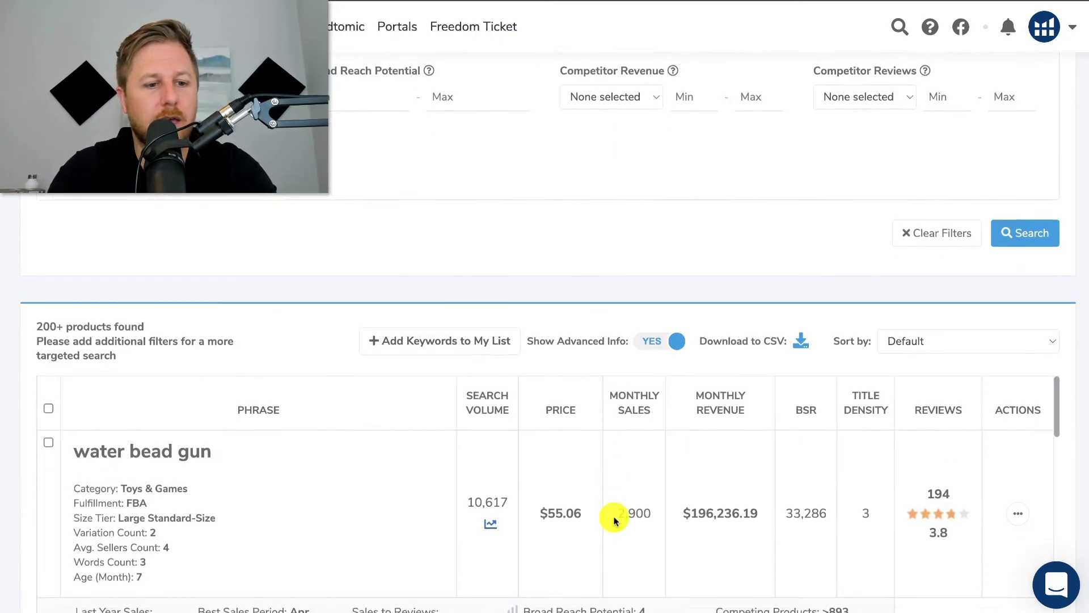
{"action": "scroll", "coordinate": [596, 289], "scroll_direction": "down", "scroll_amount": 3}
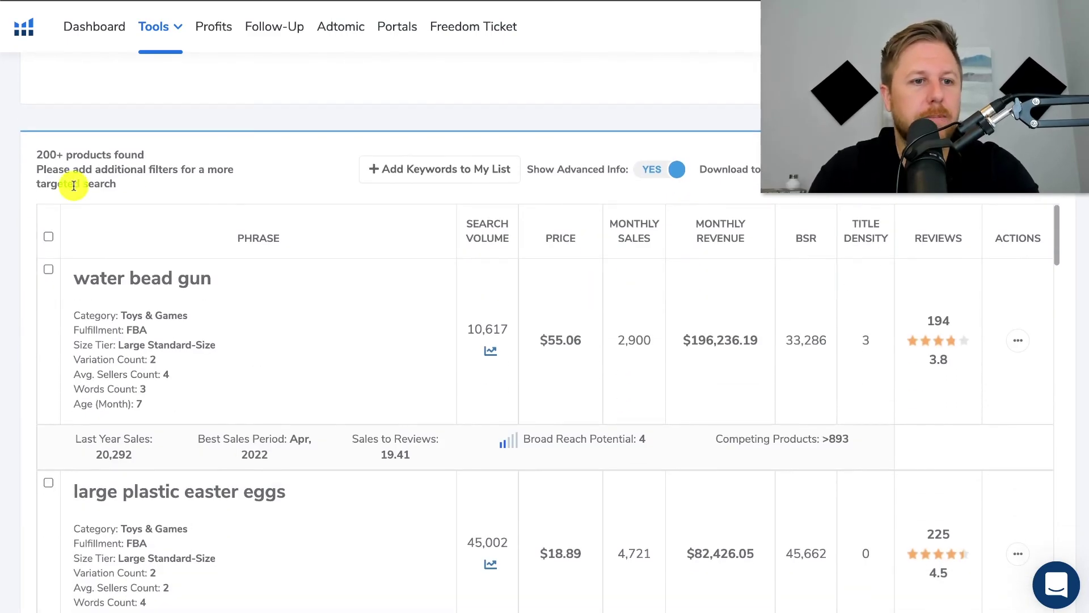
{"action": "scroll", "coordinate": [136, 349], "scroll_direction": "down", "scroll_amount": 10}
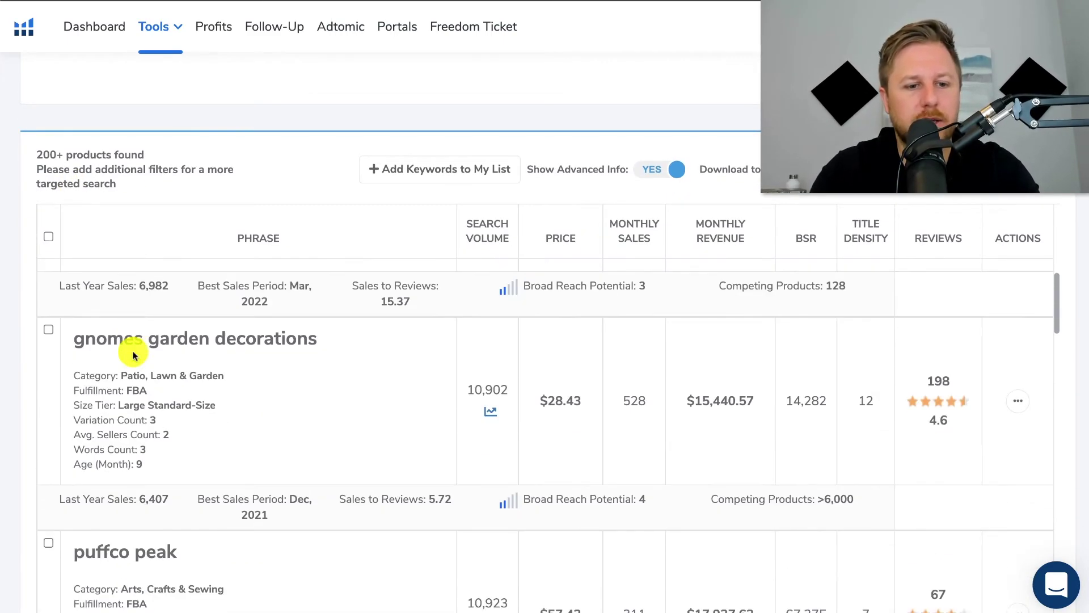
{"action": "scroll", "coordinate": [134, 354], "scroll_direction": "down", "scroll_amount": 3}
{"action": "scroll", "coordinate": [133, 355], "scroll_direction": "up", "scroll_amount": 6}
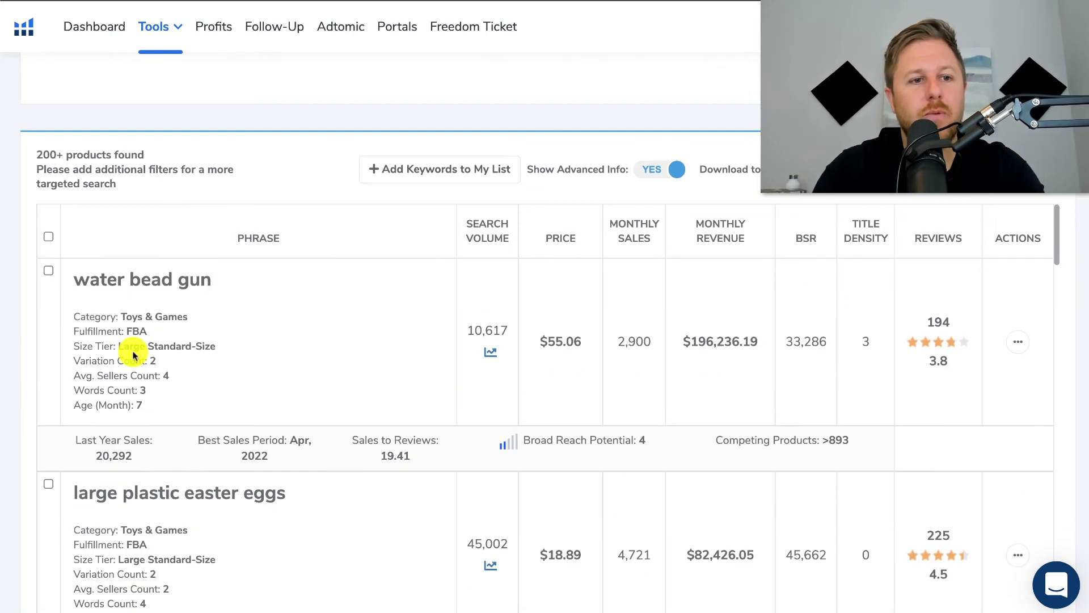
{"action": "scroll", "coordinate": [365, 102], "scroll_direction": "up", "scroll_amount": 8}
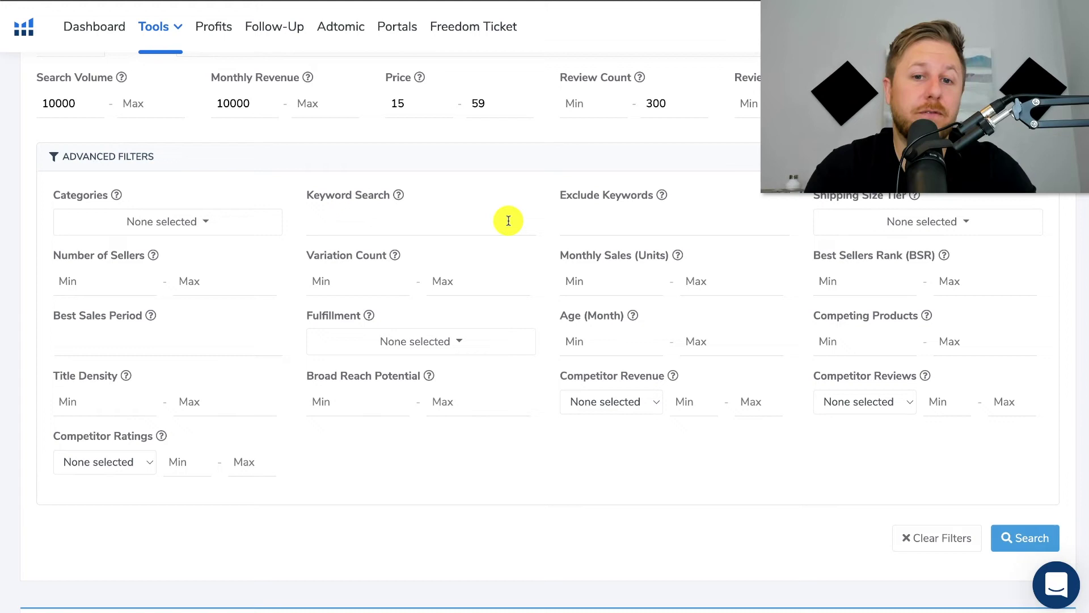
Set Competitor Revenue to More than 10000 with a minimum of 2
{"action": "left_click", "coordinate": [210, 227]}
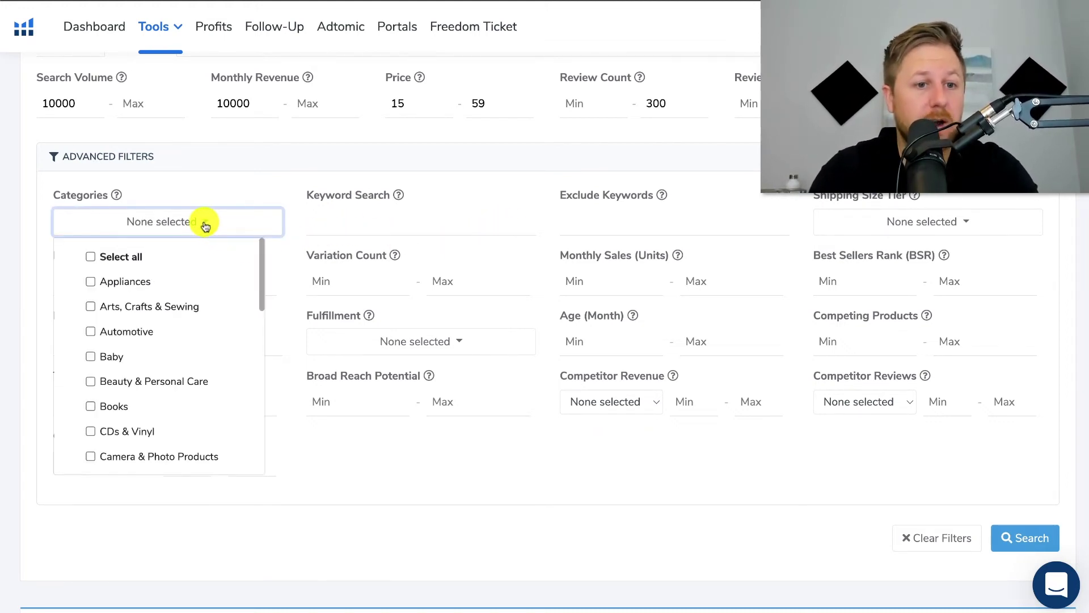
{"action": "left_click", "coordinate": [206, 225]}
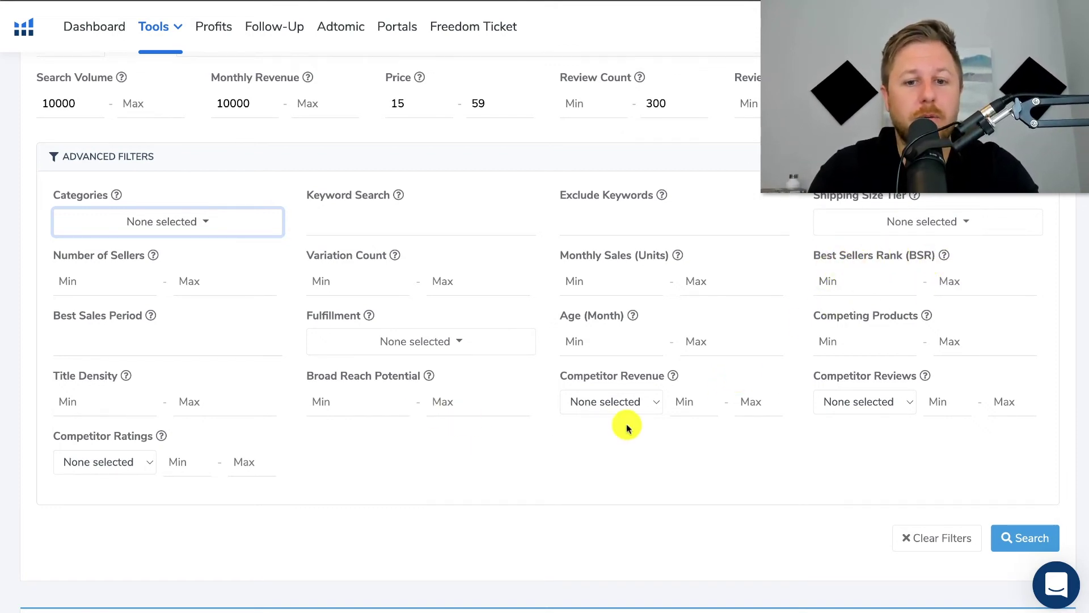
{"action": "left_click", "coordinate": [658, 402]}
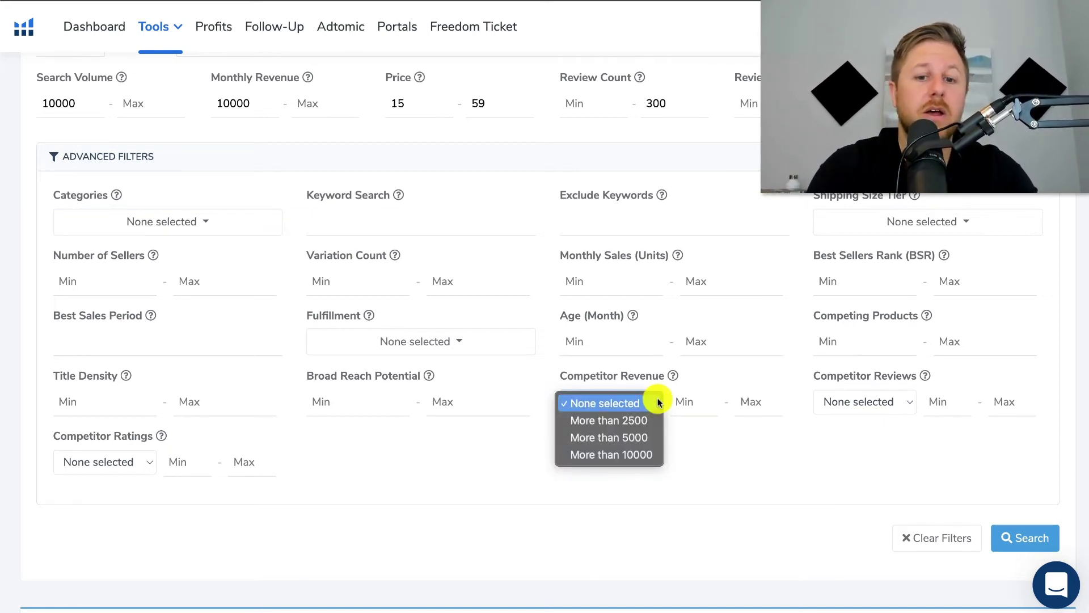
{"action": "left_click", "coordinate": [617, 455]}
{"action": "left_click", "coordinate": [638, 402]}
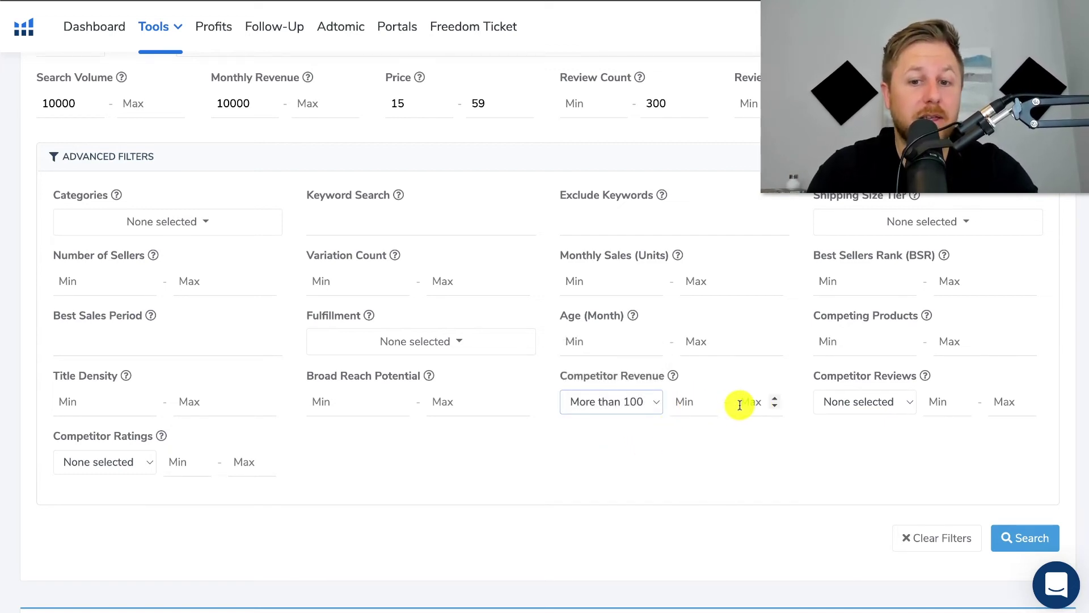
{"action": "left_click", "coordinate": [681, 403]}
{"action": "type", "text": "2"}
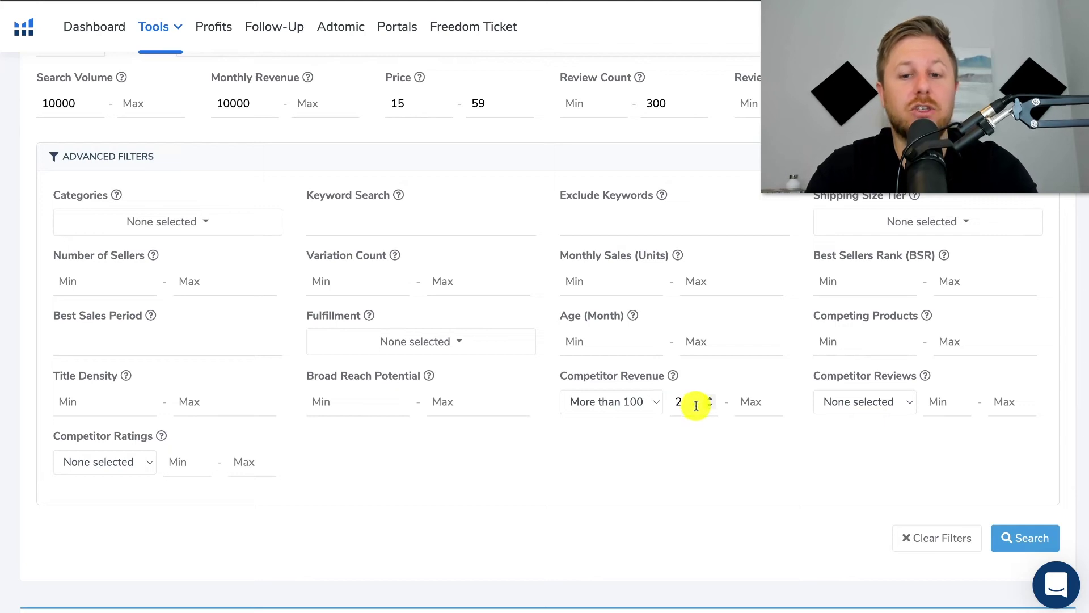
{"action": "left_click", "coordinate": [654, 401]}
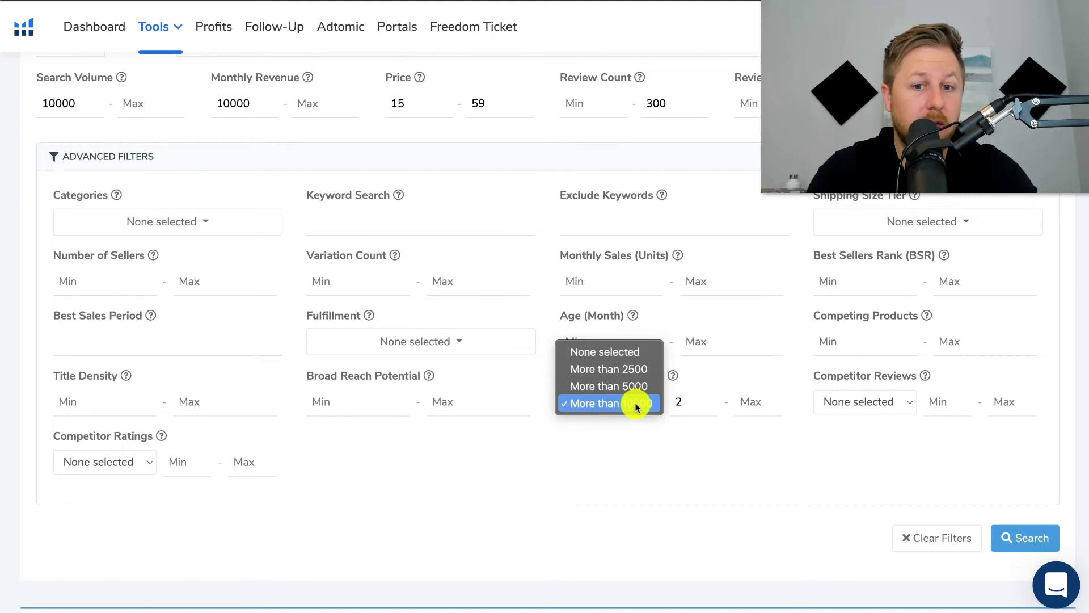
{"action": "left_click", "coordinate": [635, 405]}
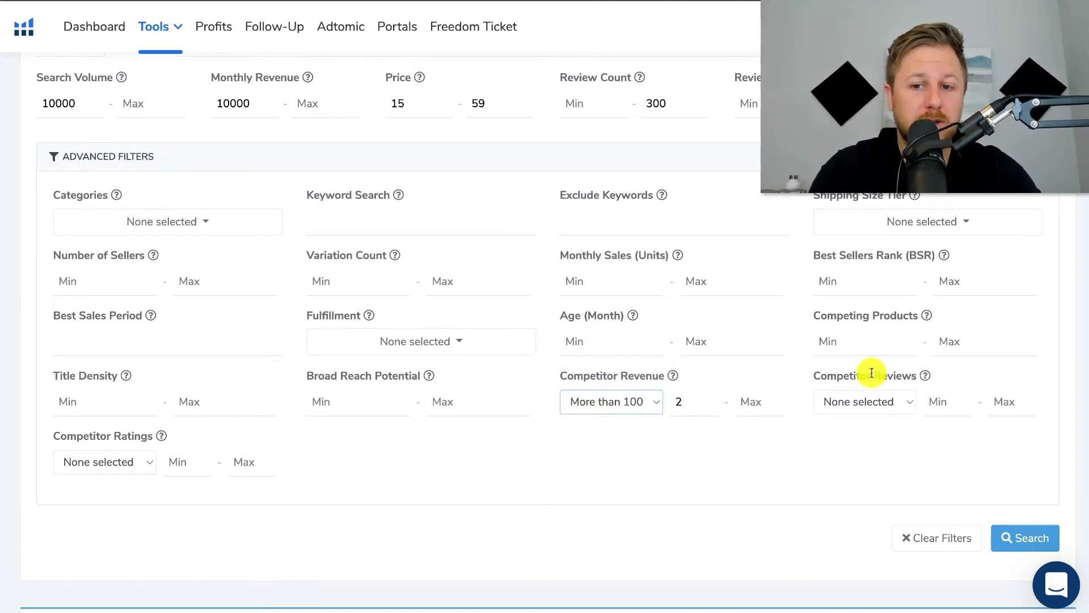
Set Competitor Reviews to Less than 50 with a minimum of 2
{"action": "left_click", "coordinate": [908, 403]}
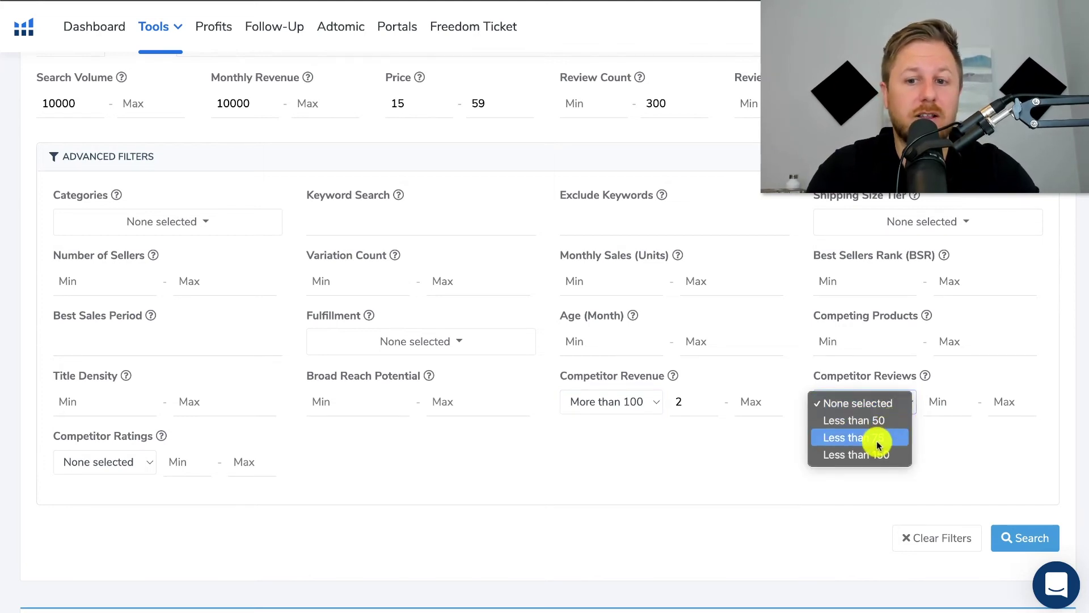
{"action": "left_click", "coordinate": [883, 420]}
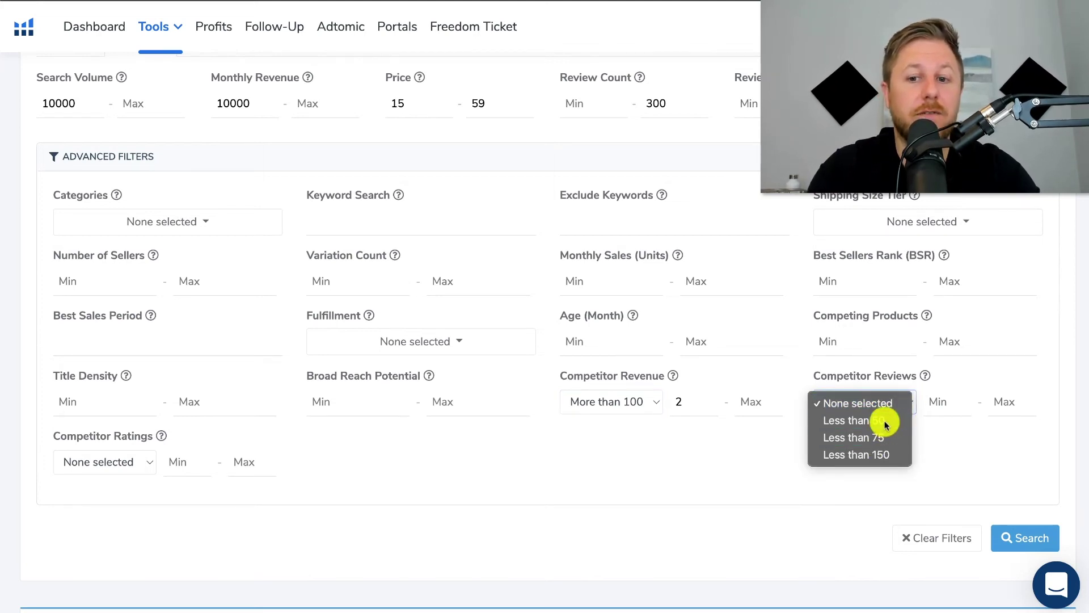
{"action": "left_click", "coordinate": [948, 406]}
{"action": "type", "text": "2"}
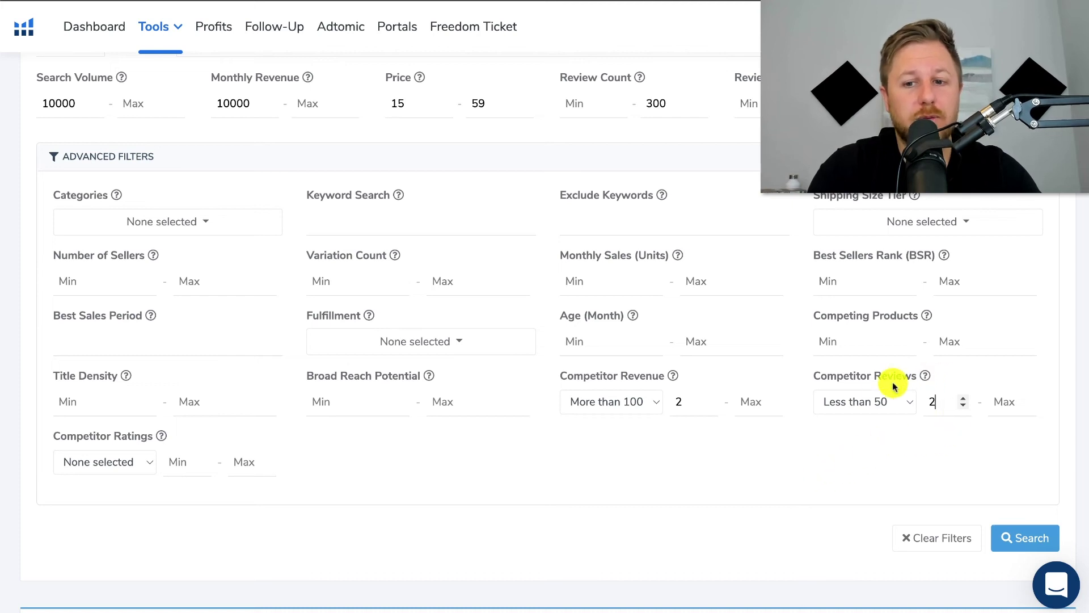
{"action": "left_click", "coordinate": [1014, 543]}
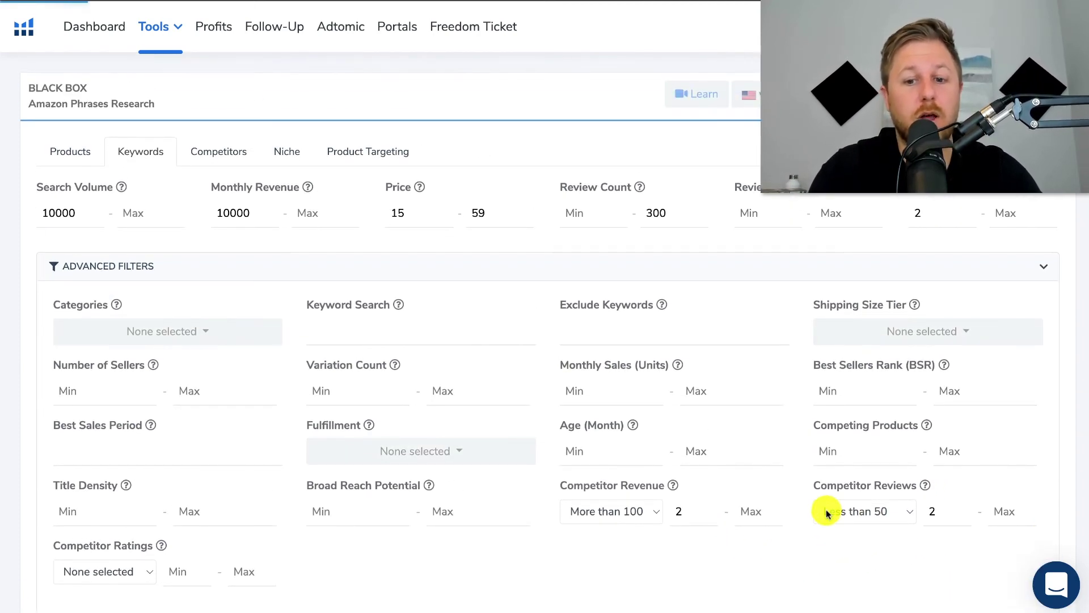
{"action": "scroll", "coordinate": [758, 587], "scroll_direction": "down", "scroll_amount": 10}
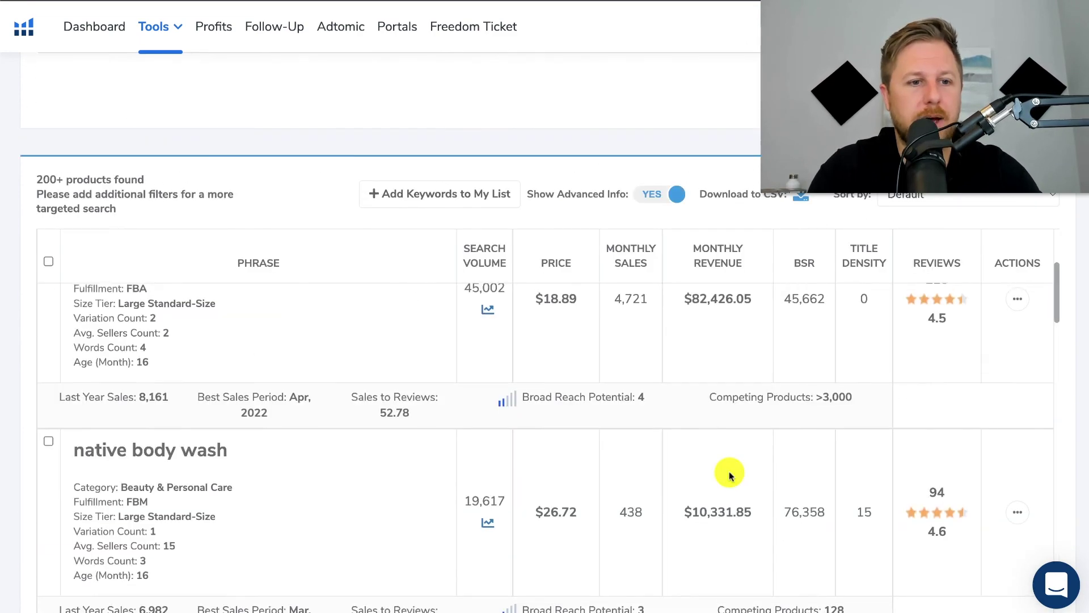
{"action": "scroll", "coordinate": [730, 475], "scroll_direction": "up", "scroll_amount": 2}
{"action": "scroll", "coordinate": [730, 476], "scroll_direction": "down", "scroll_amount": 3}
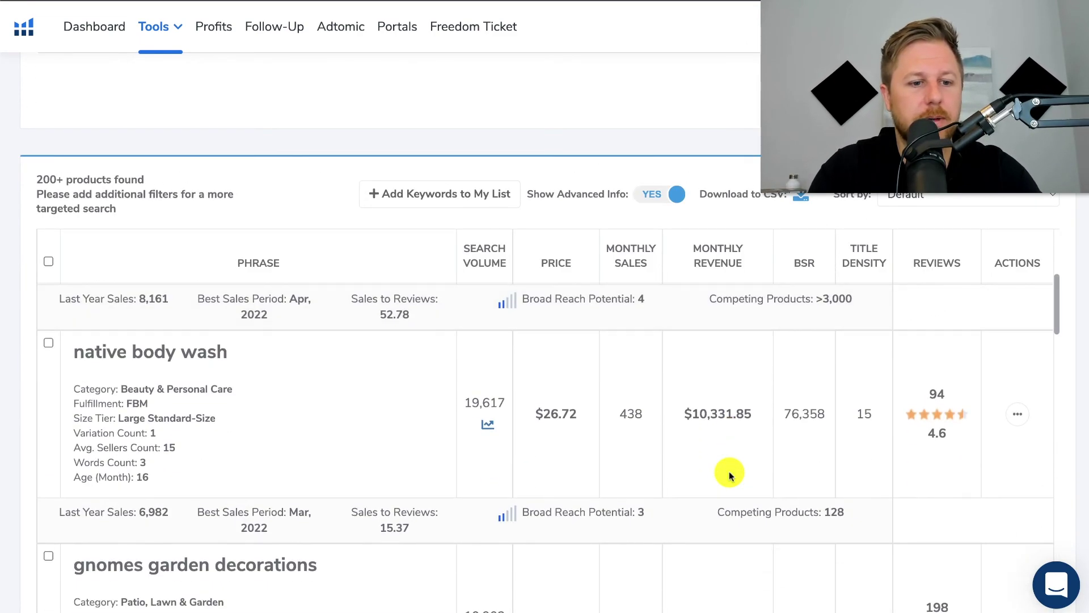
{"action": "scroll", "coordinate": [730, 475], "scroll_direction": "down", "scroll_amount": 1}
{"action": "scroll", "coordinate": [726, 472], "scroll_direction": "up", "scroll_amount": 3}
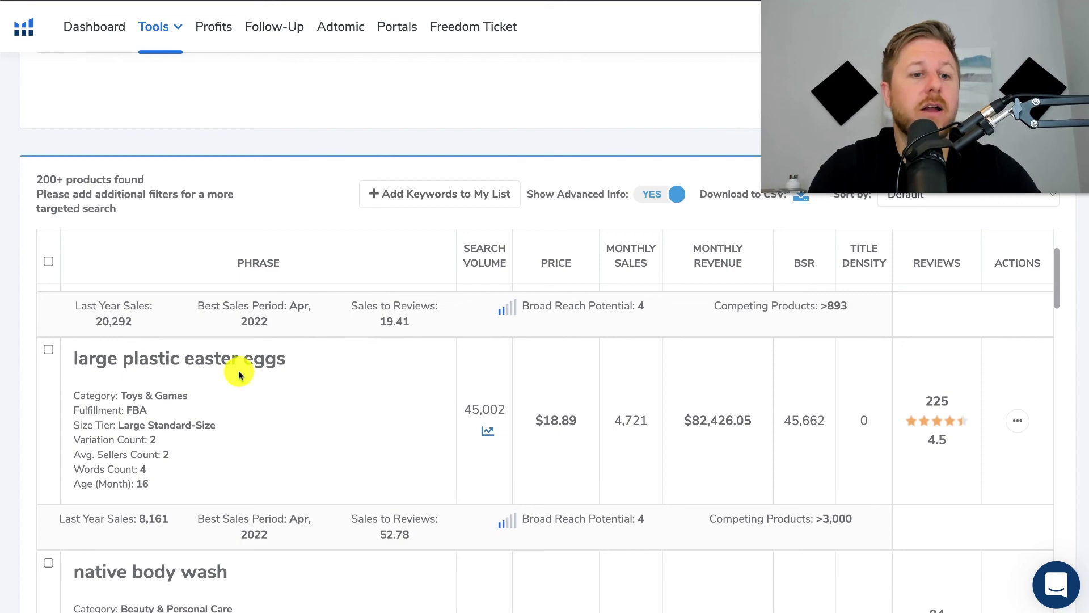
{"action": "scroll", "coordinate": [557, 133], "scroll_direction": "up", "scroll_amount": 5}
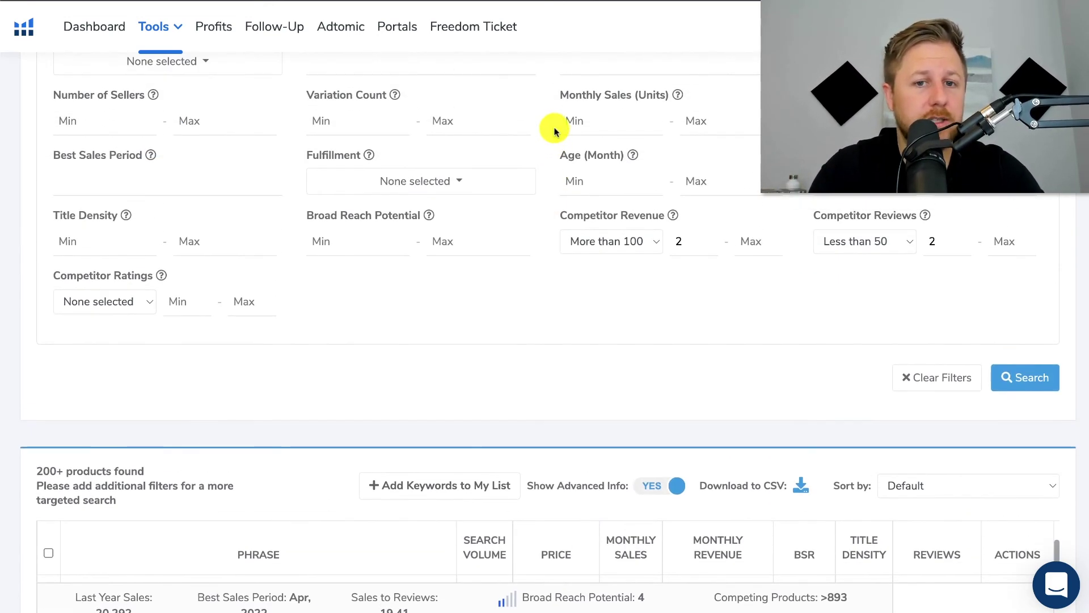
{"action": "scroll", "coordinate": [554, 131], "scroll_direction": "up", "scroll_amount": 3}
Enter easter egg, easter, bunny in the Exclude Keywords field
{"action": "left_click", "coordinate": [591, 229]}
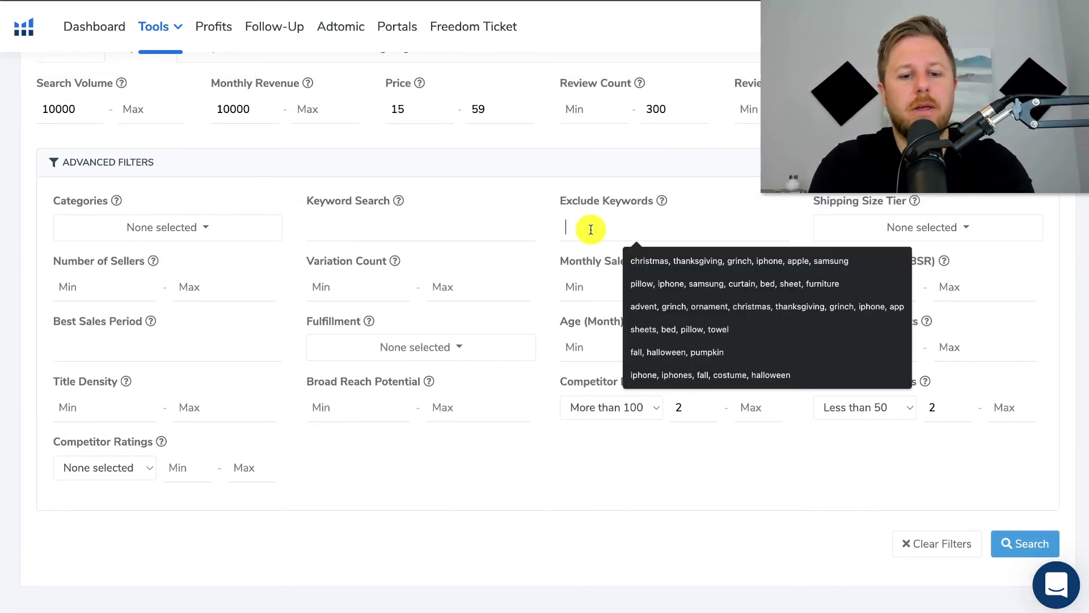
{"action": "type", "text": "easter"}
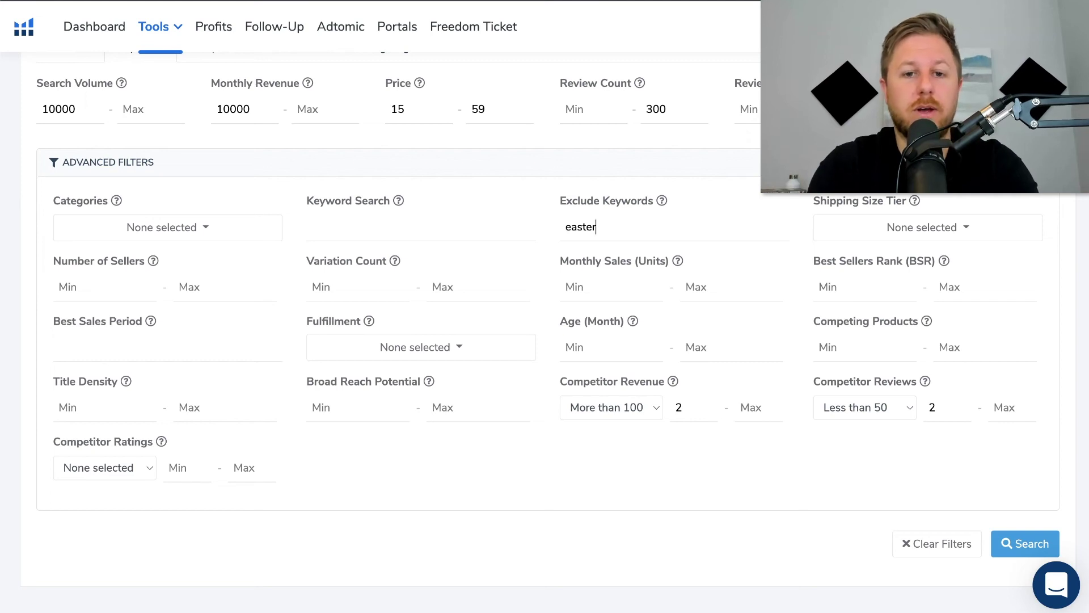
{"action": "type", "text": " egg"}
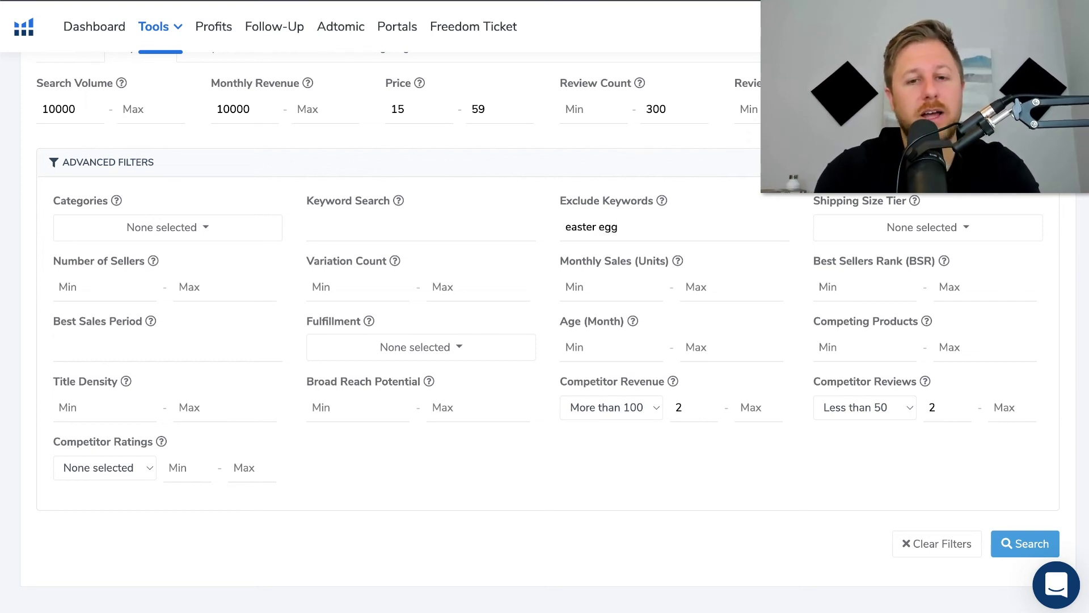
{"action": "left_click", "coordinate": [626, 228]}
{"action": "type", "text": ", east"}
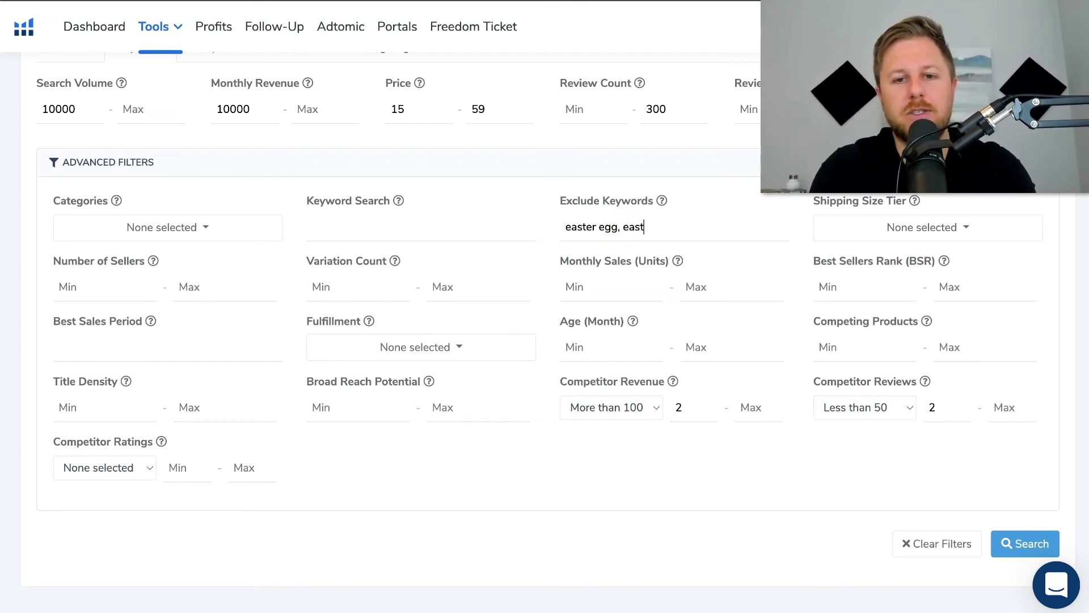
{"action": "type", "text": "er, bunny,"}
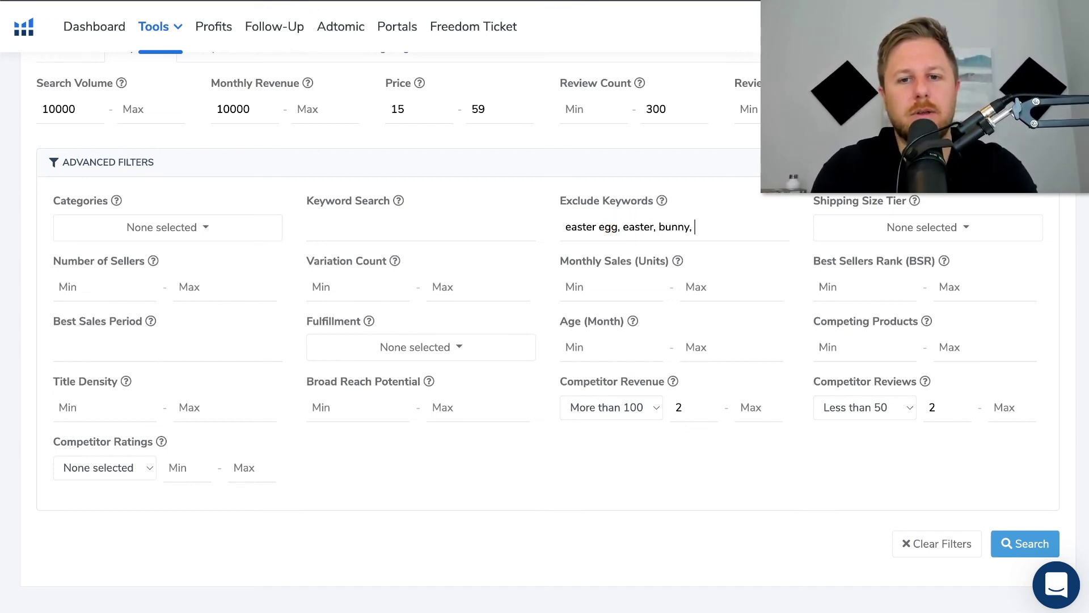
Rerun the keyword search and review the 166 phrases found, including lifestyle keto pills
{"action": "left_click", "coordinate": [1015, 544]}
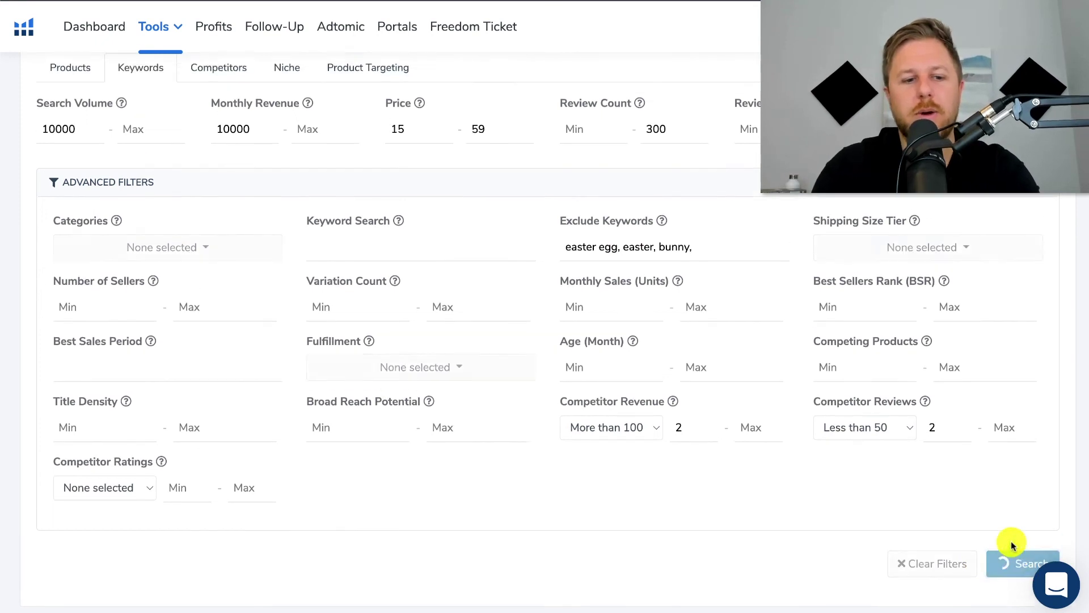
{"action": "scroll", "coordinate": [692, 425], "scroll_direction": "down", "scroll_amount": 7}
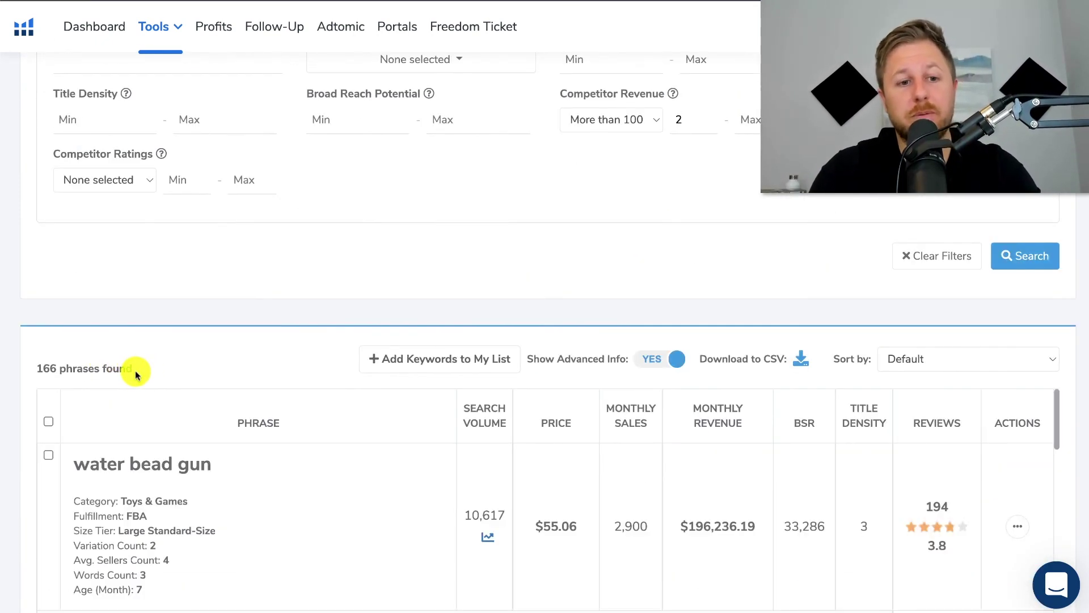
{"action": "triple_click", "coordinate": [138, 366]}
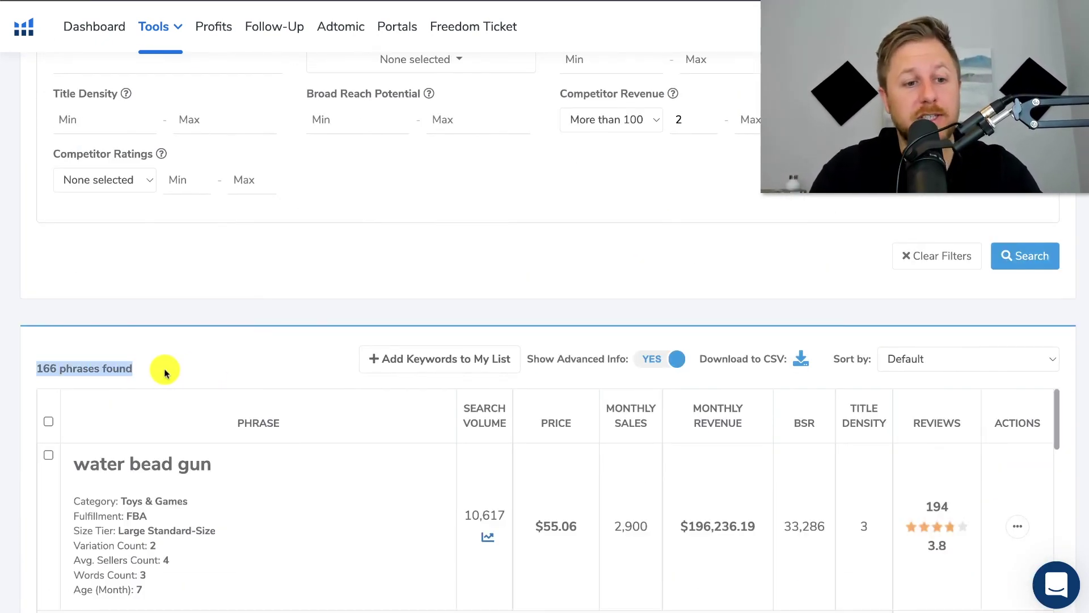
{"action": "scroll", "coordinate": [226, 433], "scroll_direction": "down", "scroll_amount": 2}
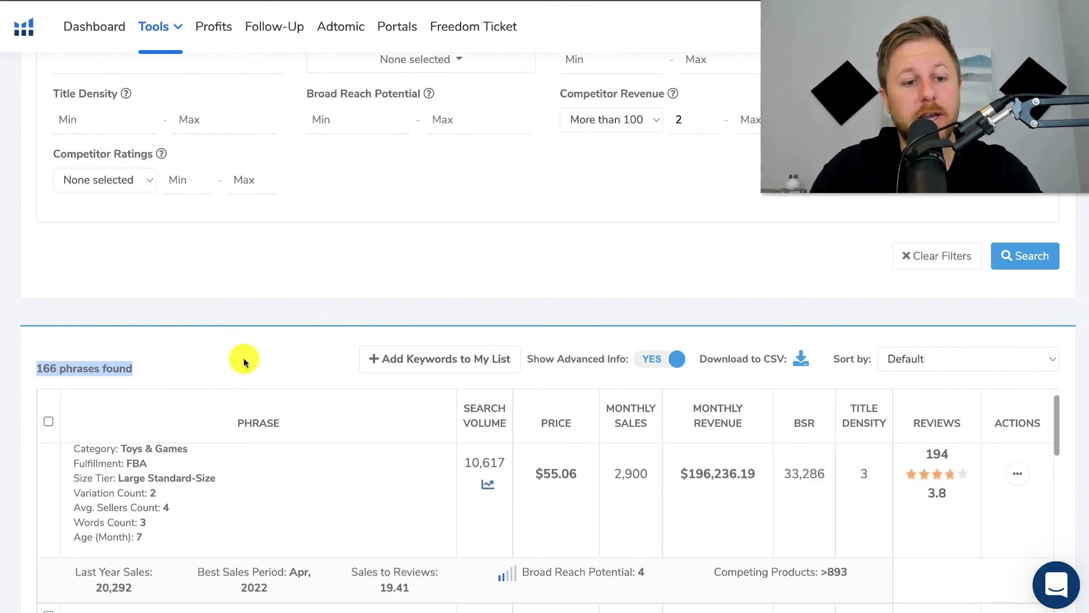
{"action": "scroll", "coordinate": [247, 343], "scroll_direction": "down", "scroll_amount": 5}
{"action": "scroll", "coordinate": [250, 328], "scroll_direction": "down", "scroll_amount": 10}
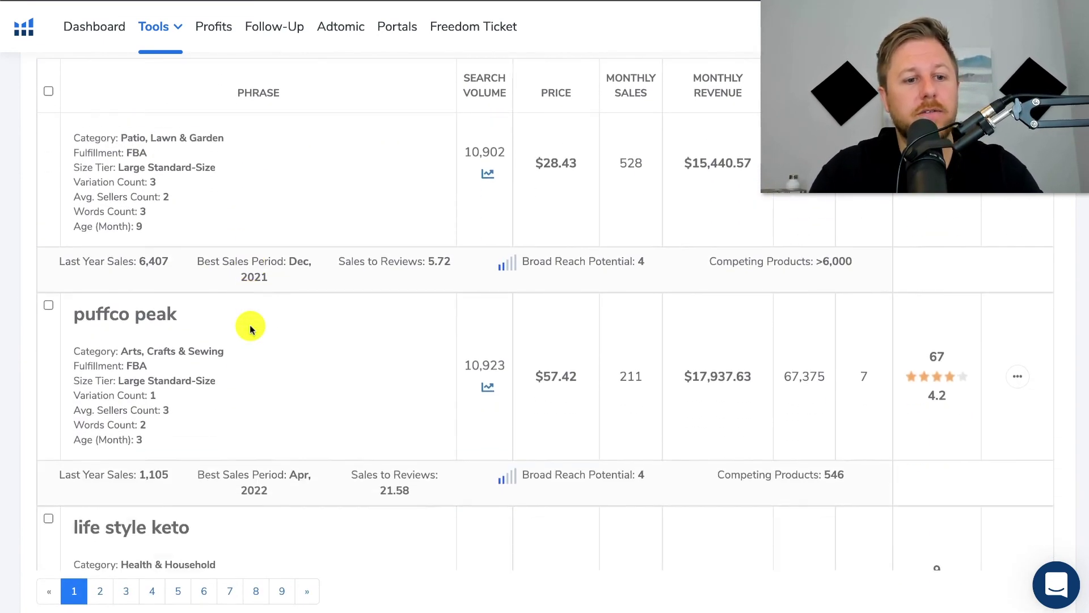
{"action": "scroll", "coordinate": [249, 324], "scroll_direction": "down", "scroll_amount": 10}
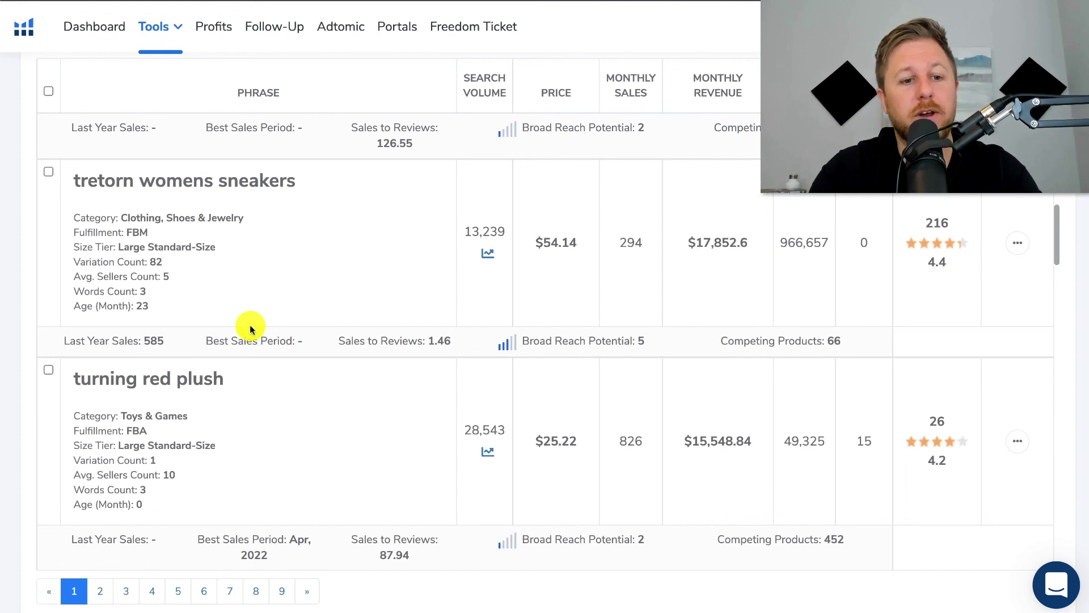
{"action": "scroll", "coordinate": [206, 255], "scroll_direction": "up", "scroll_amount": 5}
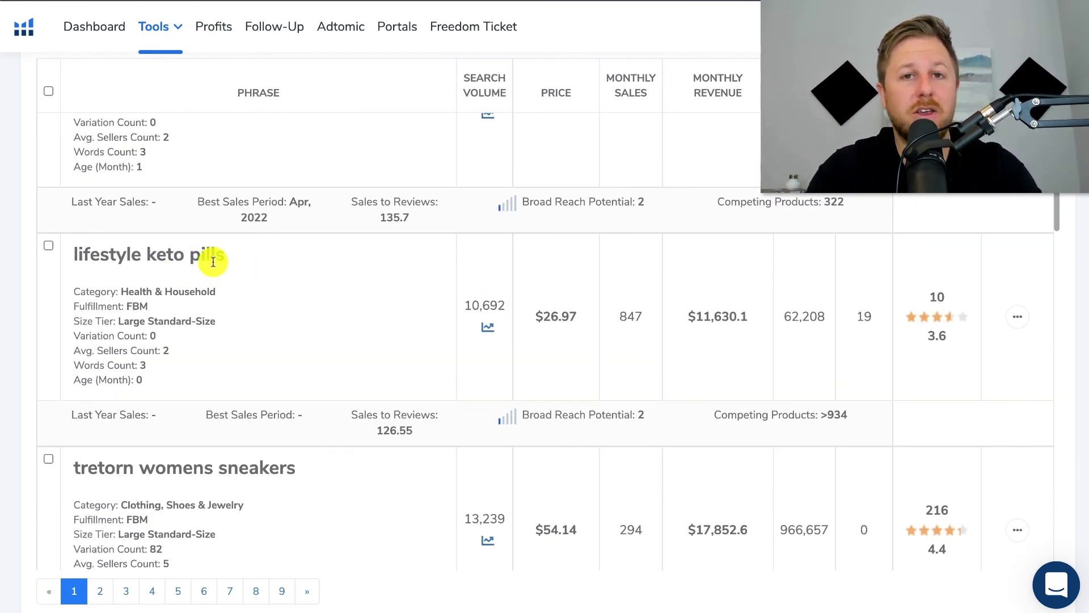
{"action": "scroll", "coordinate": [213, 261], "scroll_direction": "up", "scroll_amount": 15}
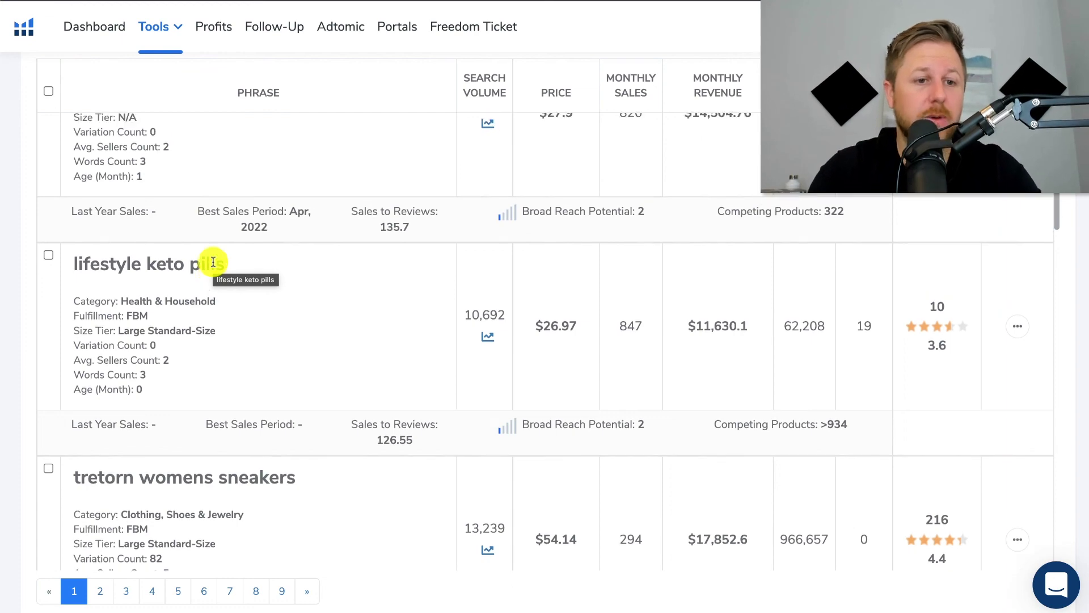
Add keto to the Exclude Keywords list and rerun the search
{"action": "scroll", "coordinate": [528, 299], "scroll_direction": "up", "scroll_amount": 1}
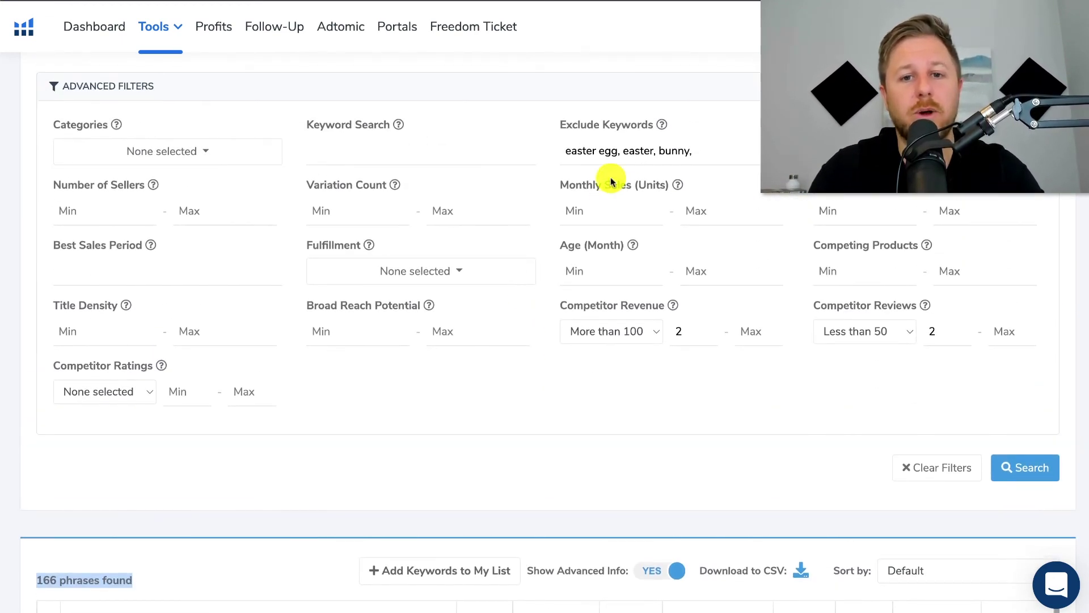
{"action": "left_click", "coordinate": [699, 151]}
{"action": "type", "text": "keto"}
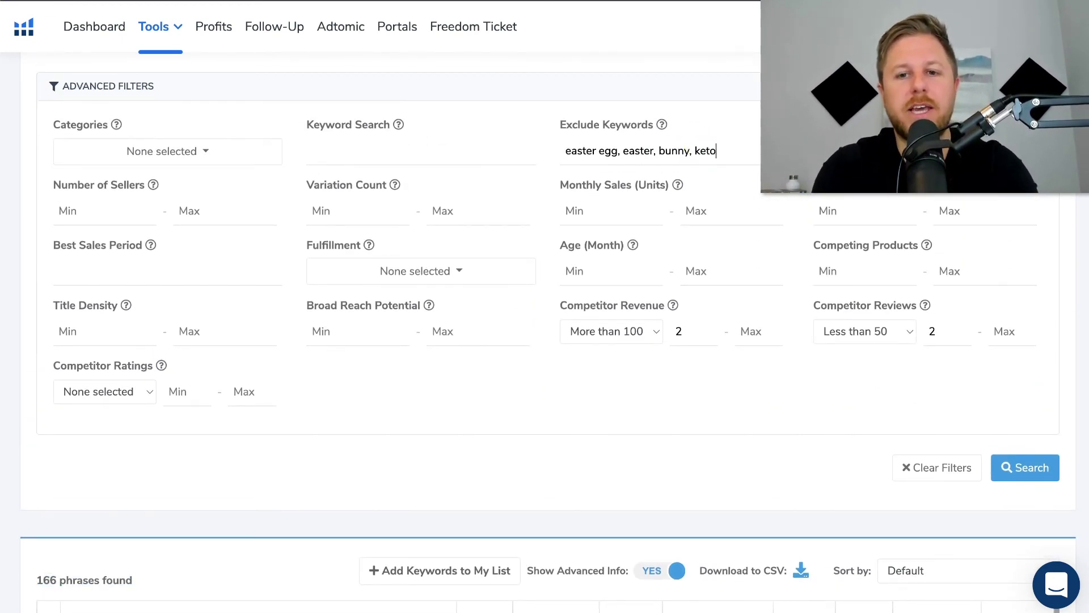
{"action": "left_click", "coordinate": [1018, 465]}
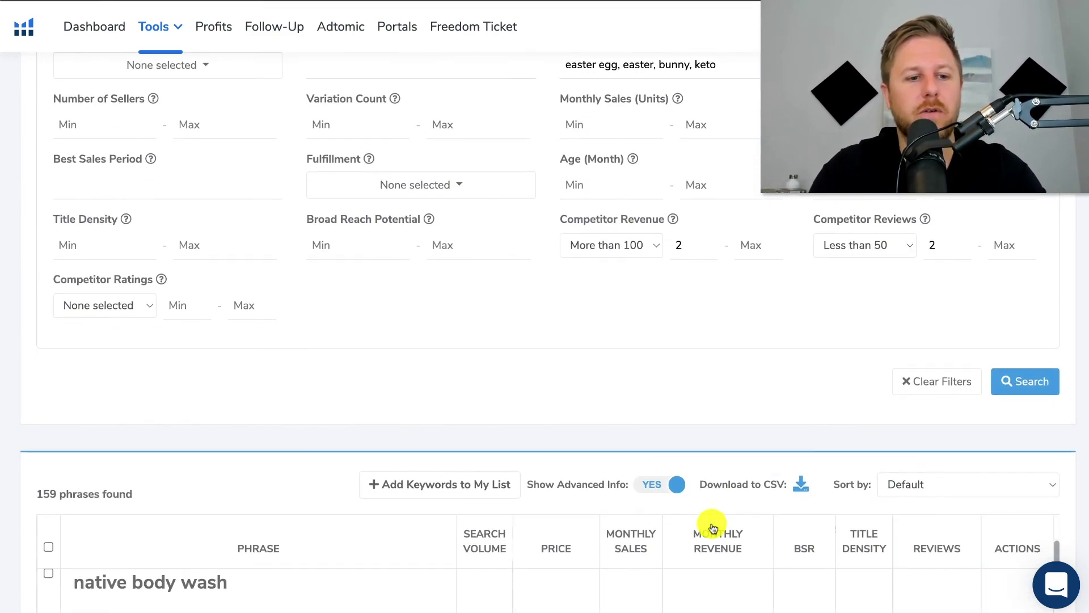
Scroll through the 159 phrases returned after excluding keto
{"action": "scroll", "coordinate": [632, 437], "scroll_direction": "down", "scroll_amount": 9}
{"action": "scroll", "coordinate": [414, 317], "scroll_direction": "down", "scroll_amount": 12}
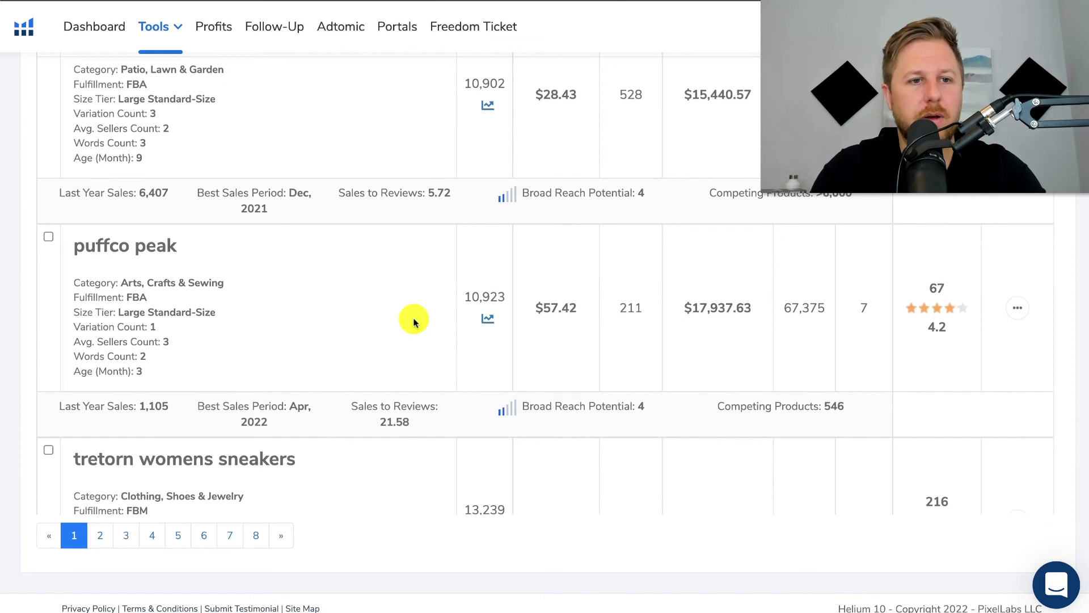
{"action": "scroll", "coordinate": [414, 319], "scroll_direction": "down", "scroll_amount": 8}
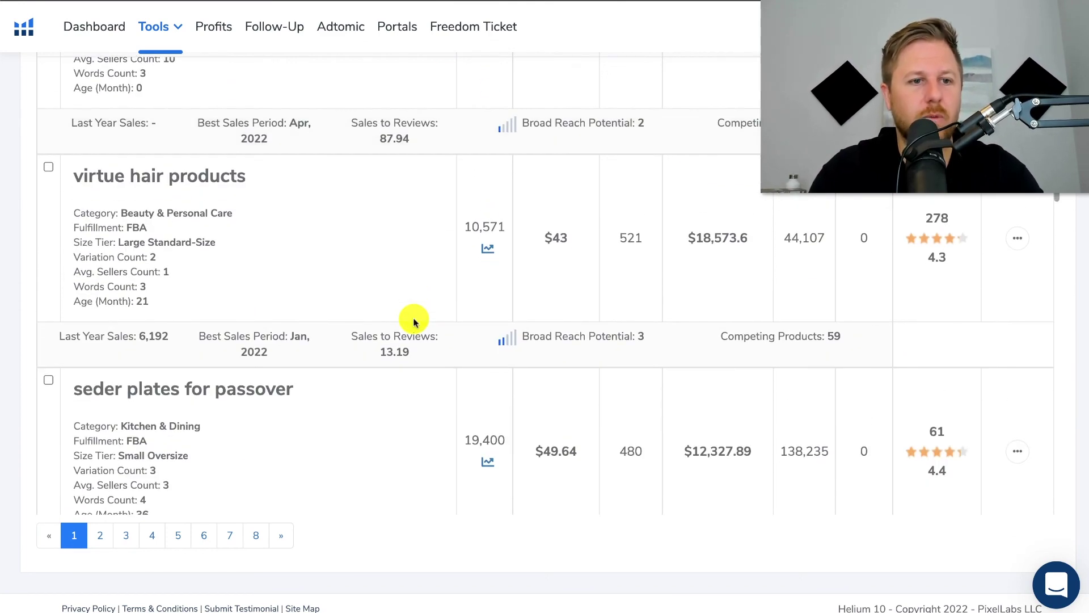
{"action": "scroll", "coordinate": [414, 321], "scroll_direction": "down", "scroll_amount": 5}
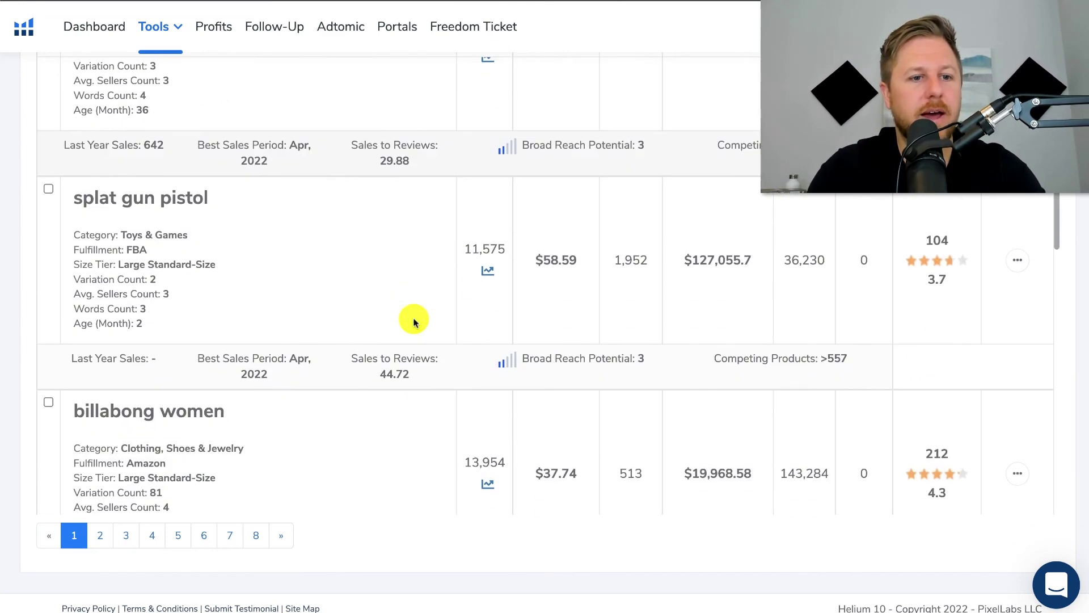
{"action": "scroll", "coordinate": [414, 321], "scroll_direction": "down", "scroll_amount": 3}
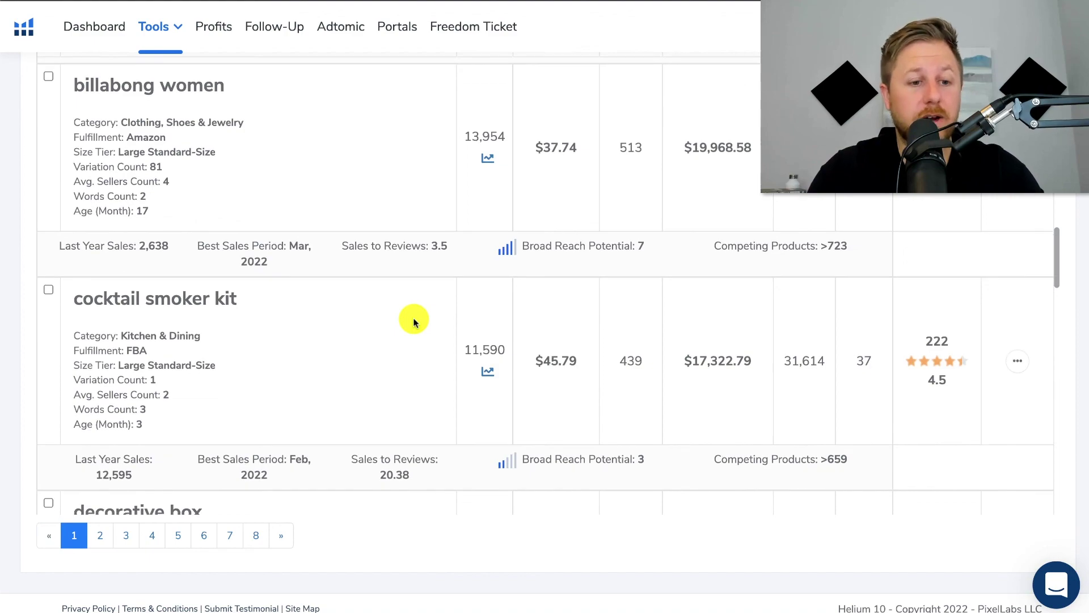
{"action": "scroll", "coordinate": [414, 322], "scroll_direction": "down", "scroll_amount": 2}
{"action": "scroll", "coordinate": [414, 321], "scroll_direction": "down", "scroll_amount": 20}
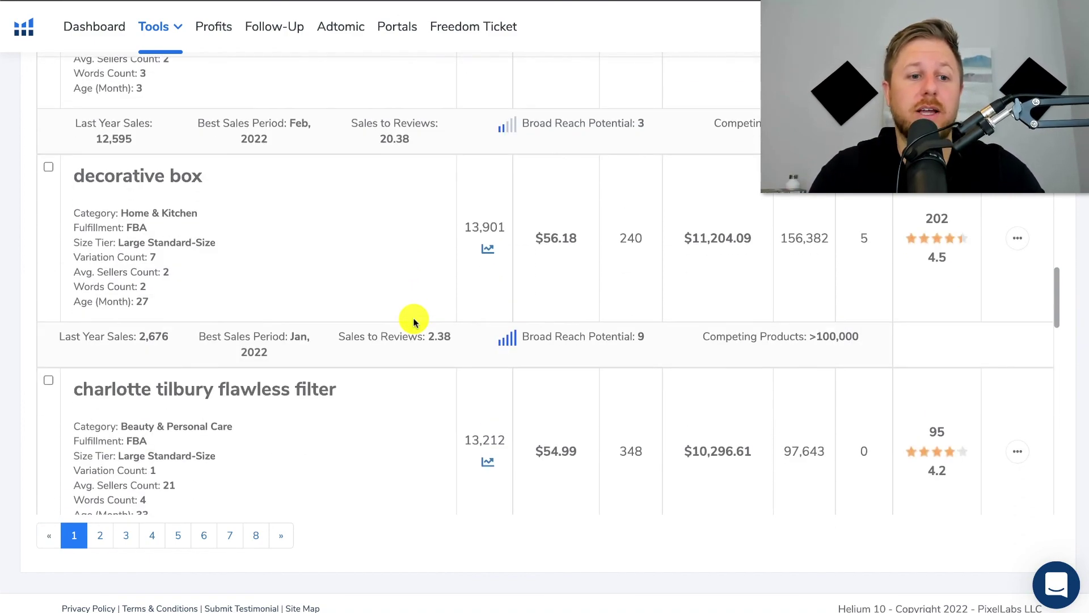
{"action": "scroll", "coordinate": [413, 317], "scroll_direction": "up", "scroll_amount": 15}
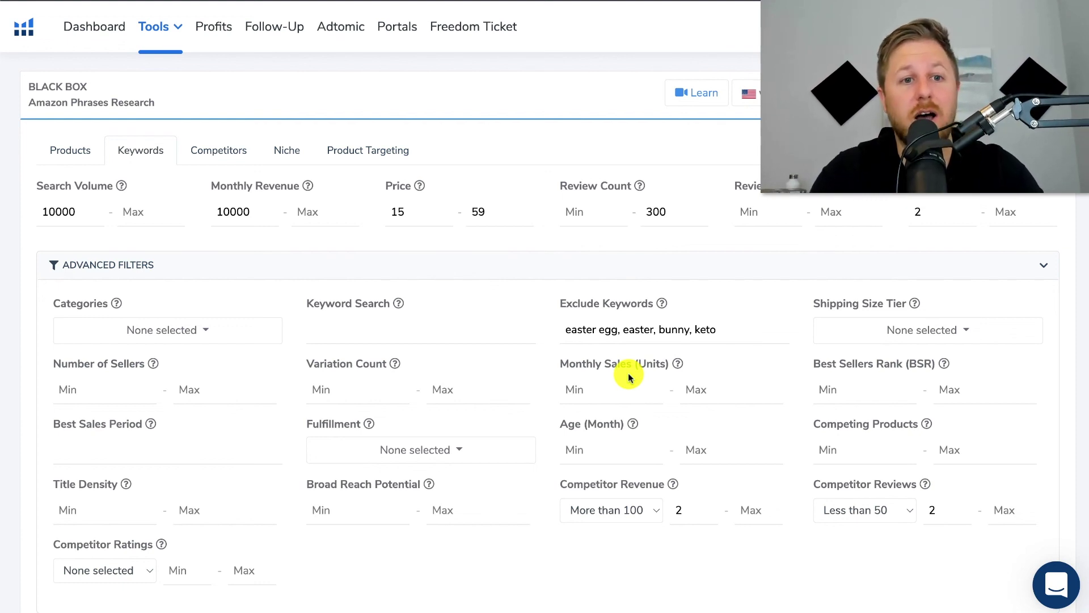
Move from keyword research to the Competitors view, then to Products
{"action": "left_click", "coordinate": [216, 153]}
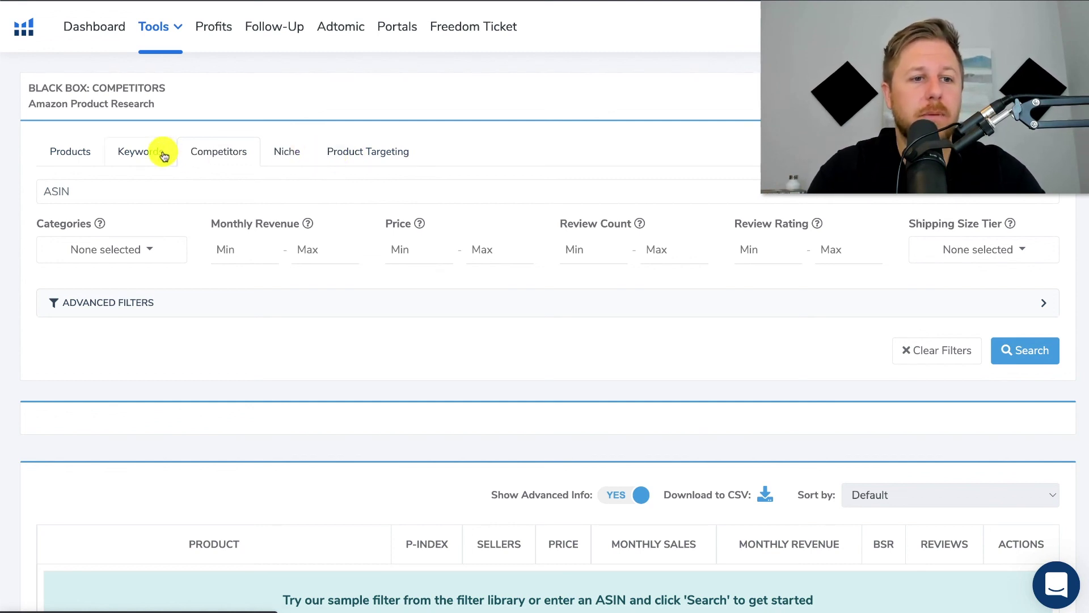
{"action": "left_click", "coordinate": [80, 154]}
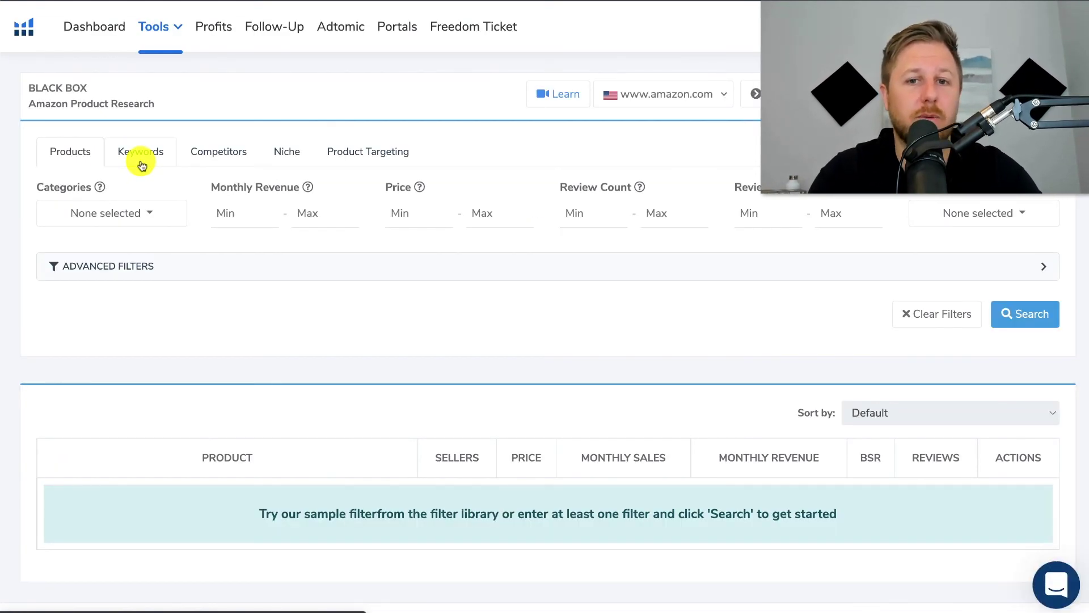